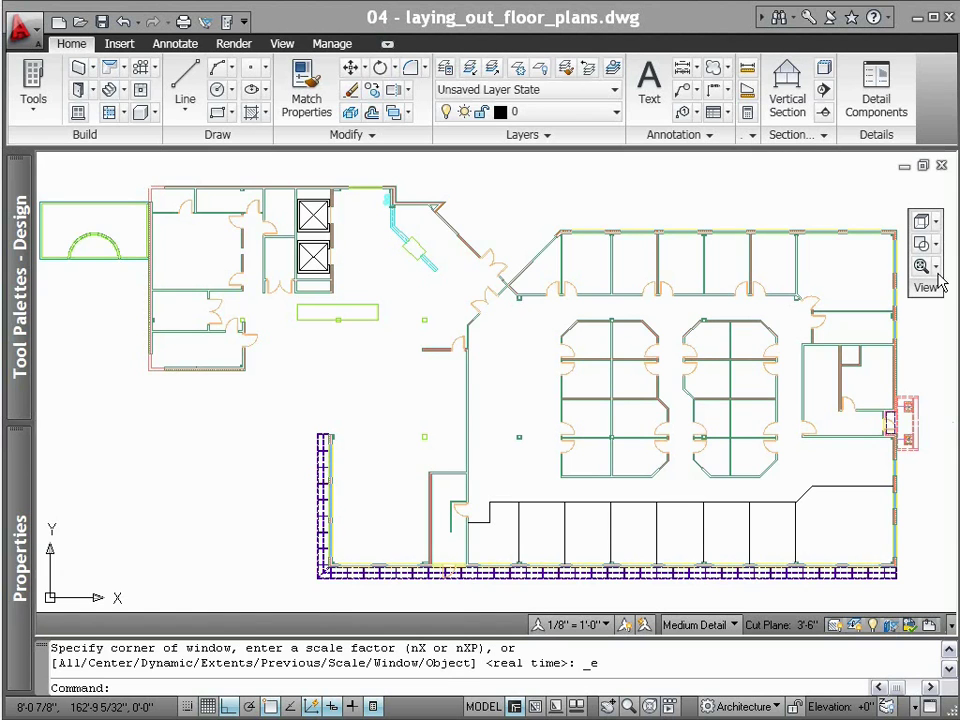
- Zoom in on the lower row of offices
left_click(937, 270)
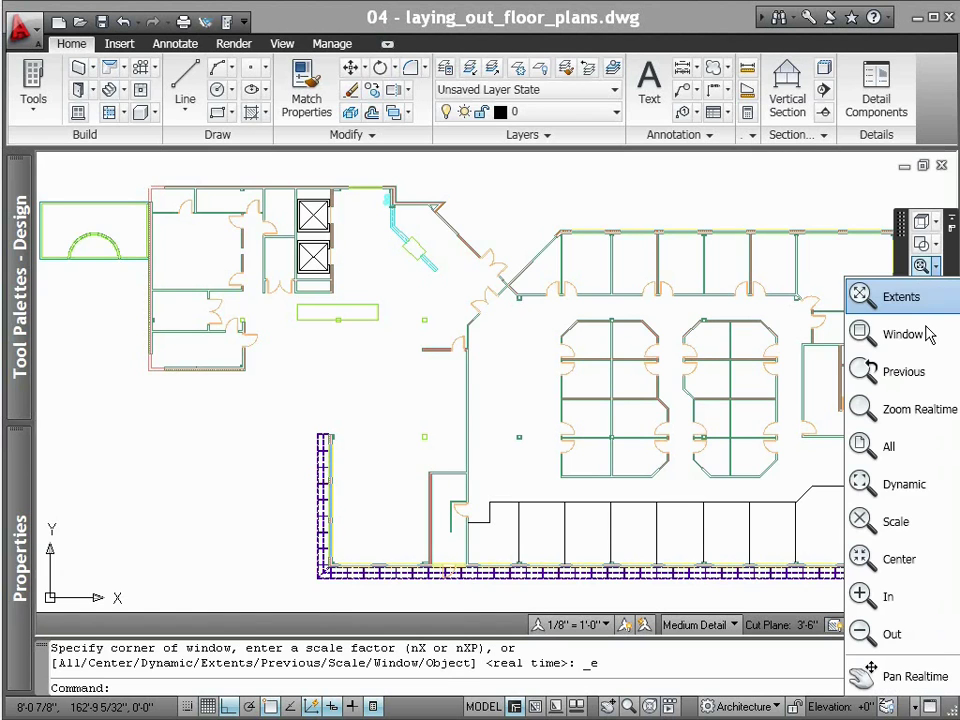
left_click(926, 336)
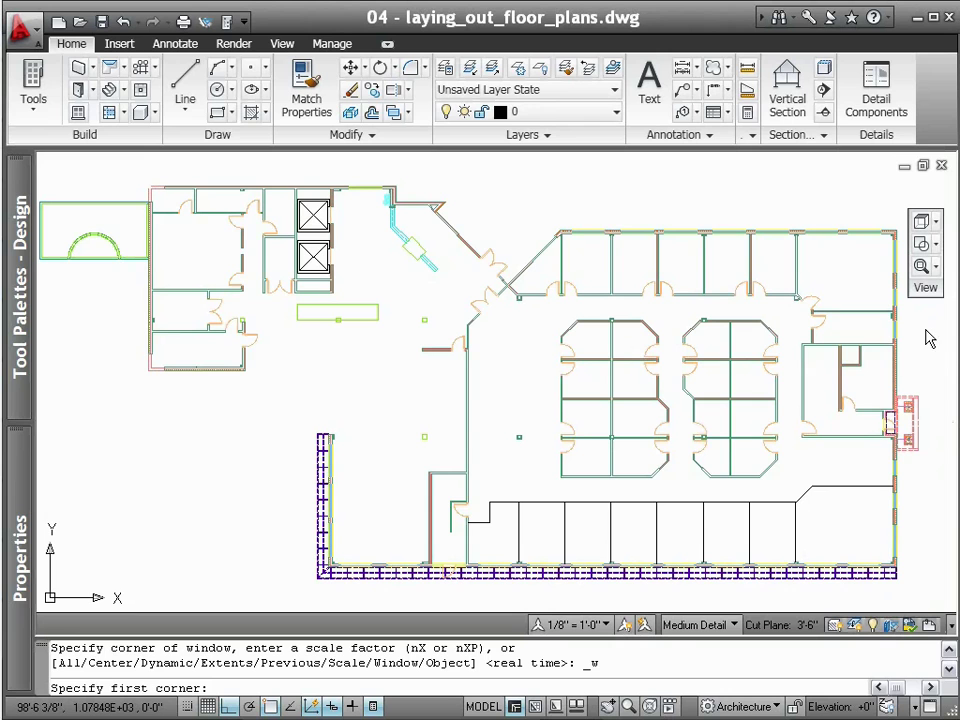
left_click(418, 470)
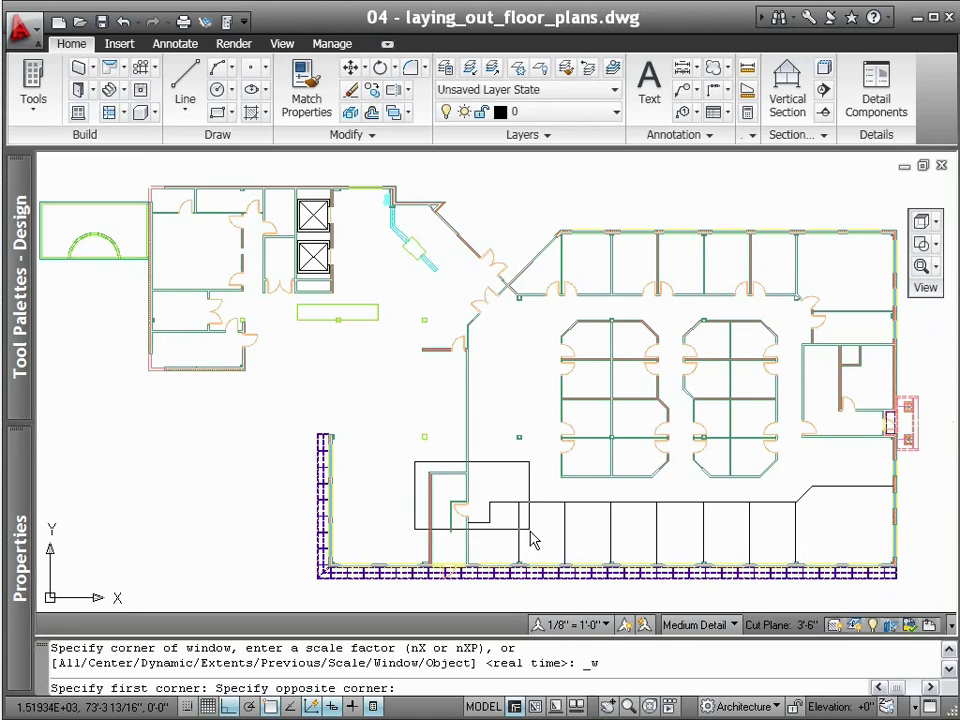
left_click(856, 608)
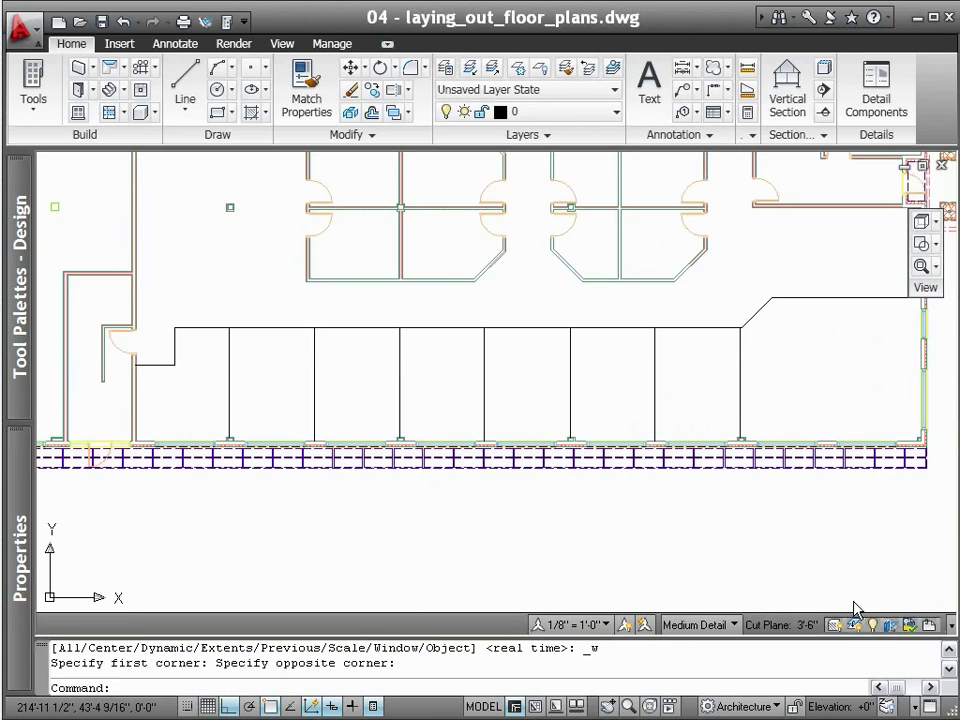
- Convert the eight layout polylines into Stud-3.625 GWB-0.625 Each Side walls, erasing the original linework
left_click(773, 319)
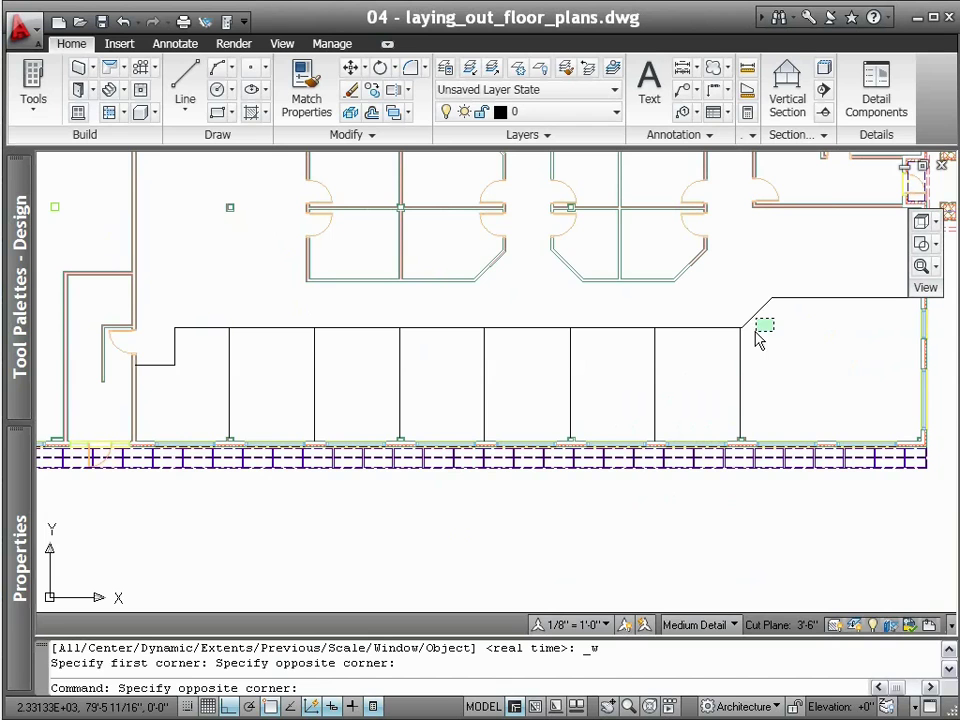
left_click(174, 383)
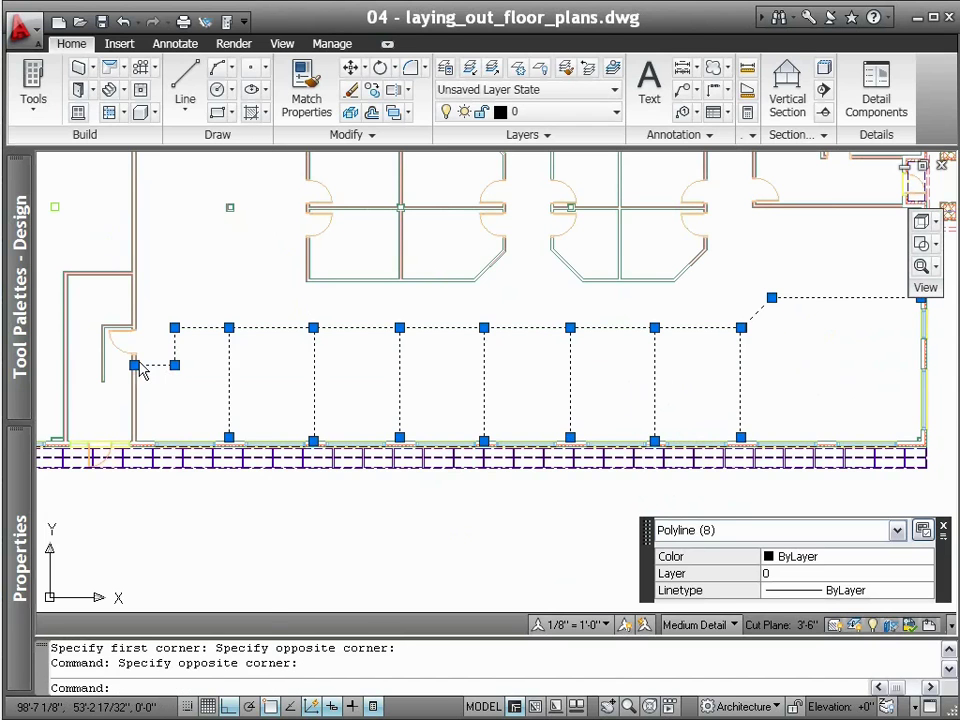
mouse_move(30, 326)
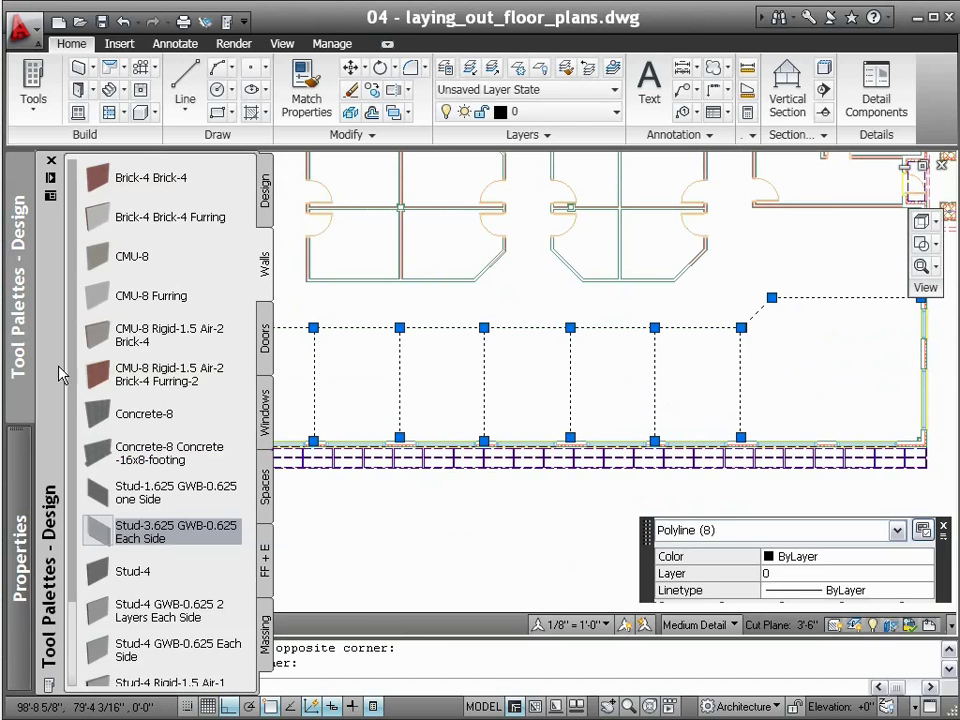
right_click(170, 537)
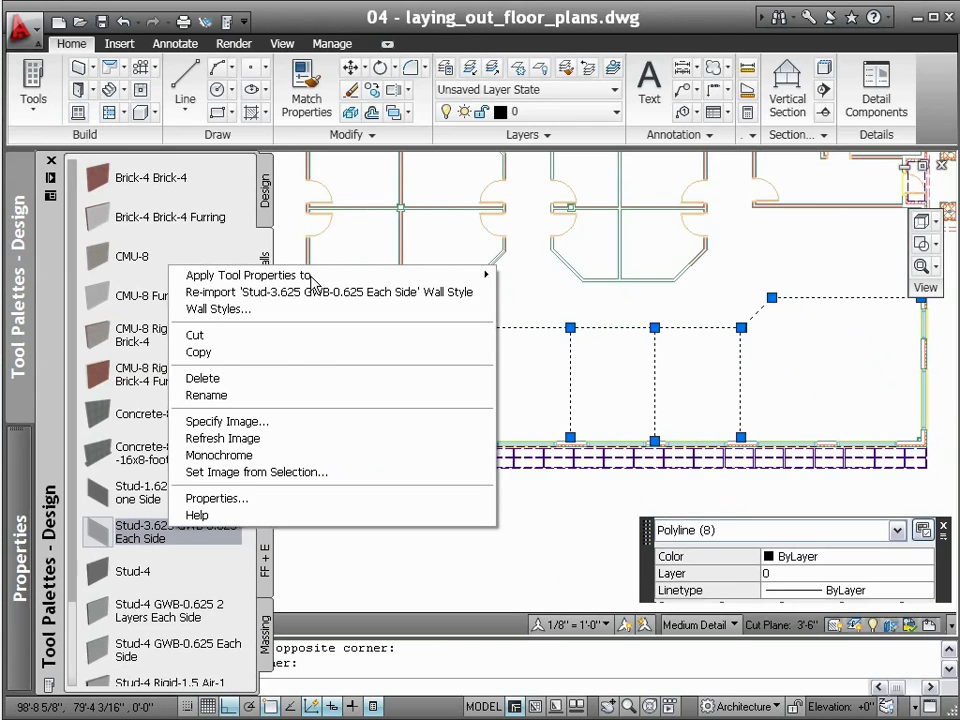
mouse_move(311, 280)
left_click(531, 292)
type("y")
key("Return")
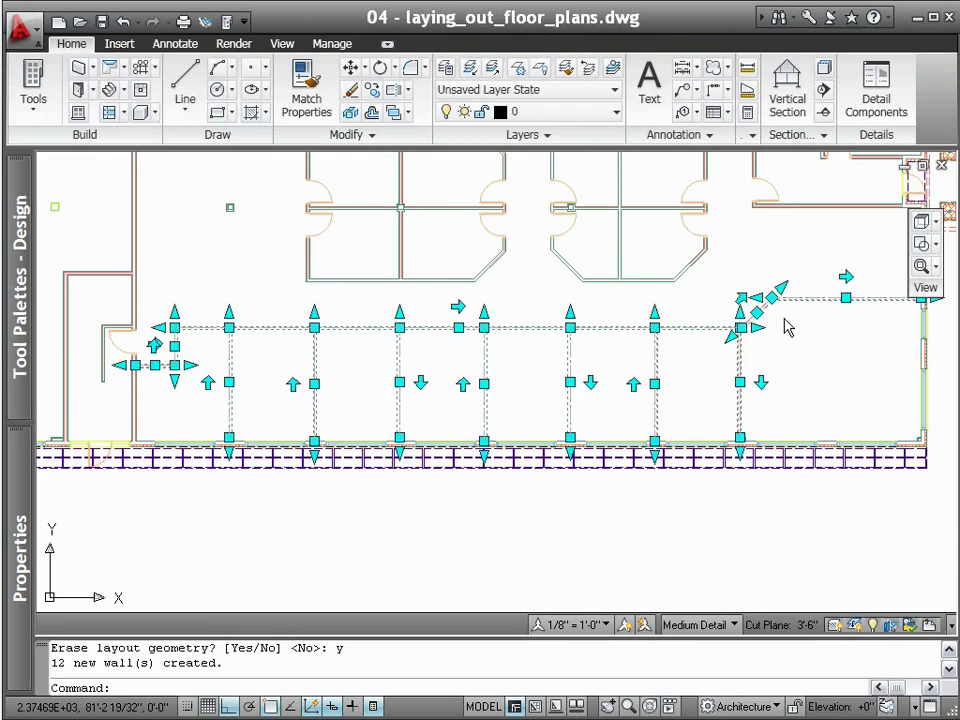
key("Escape")
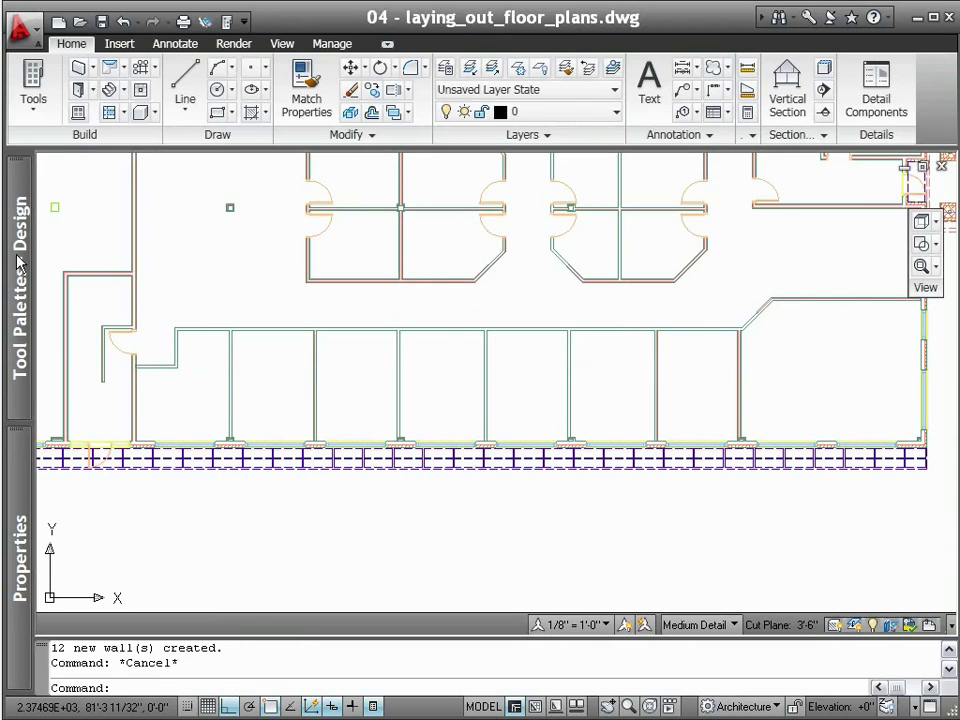
- Set up Hinged - Single doors at 3'-0" X 7'-0" with Offset/Center positioning
mouse_move(17, 205)
left_click(267, 337)
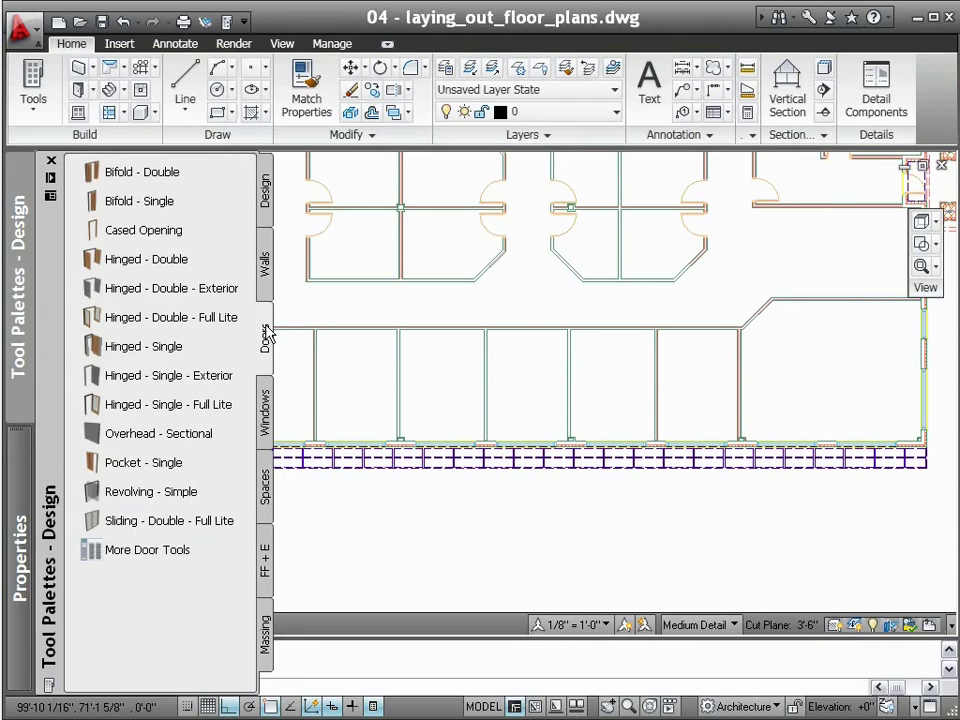
left_click(133, 350)
mouse_move(15, 381)
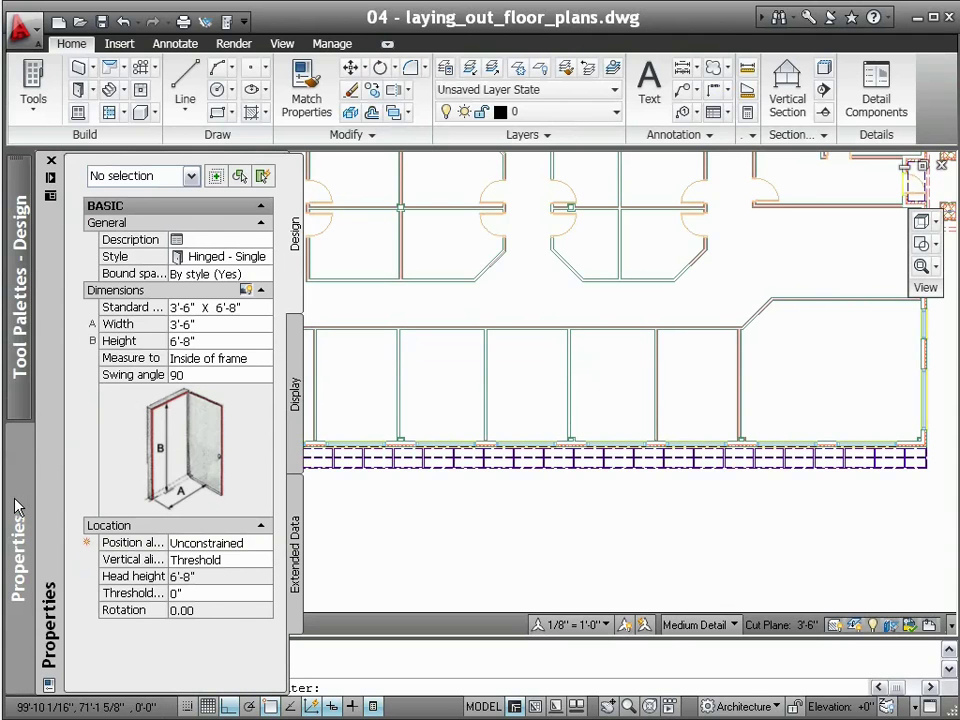
left_click(264, 308)
left_click(265, 308)
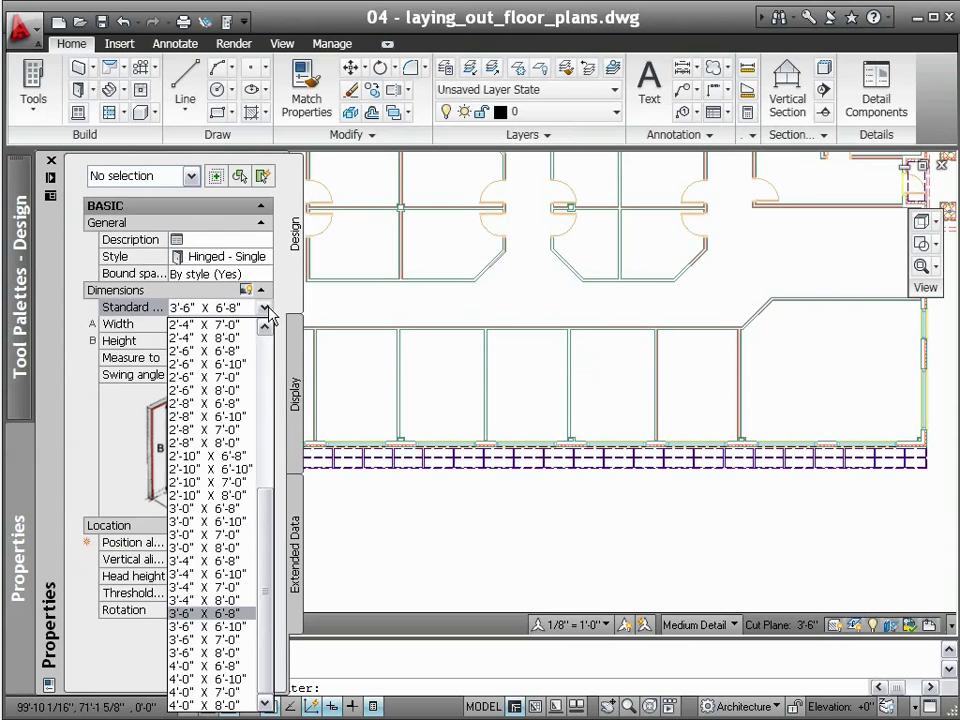
left_click(200, 534)
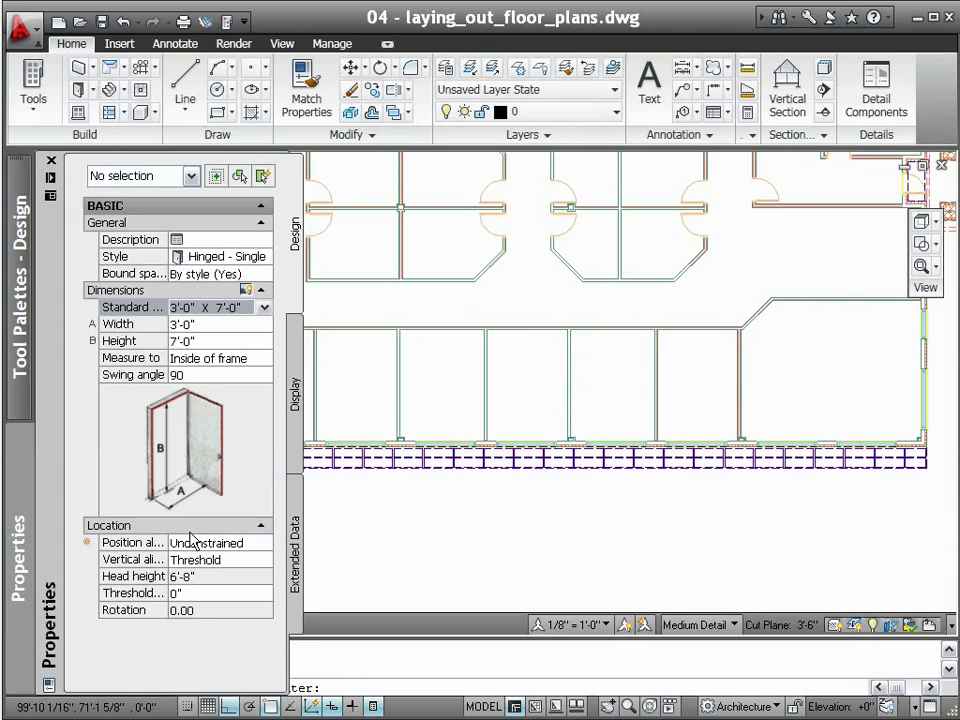
left_click(266, 543)
left_click(264, 543)
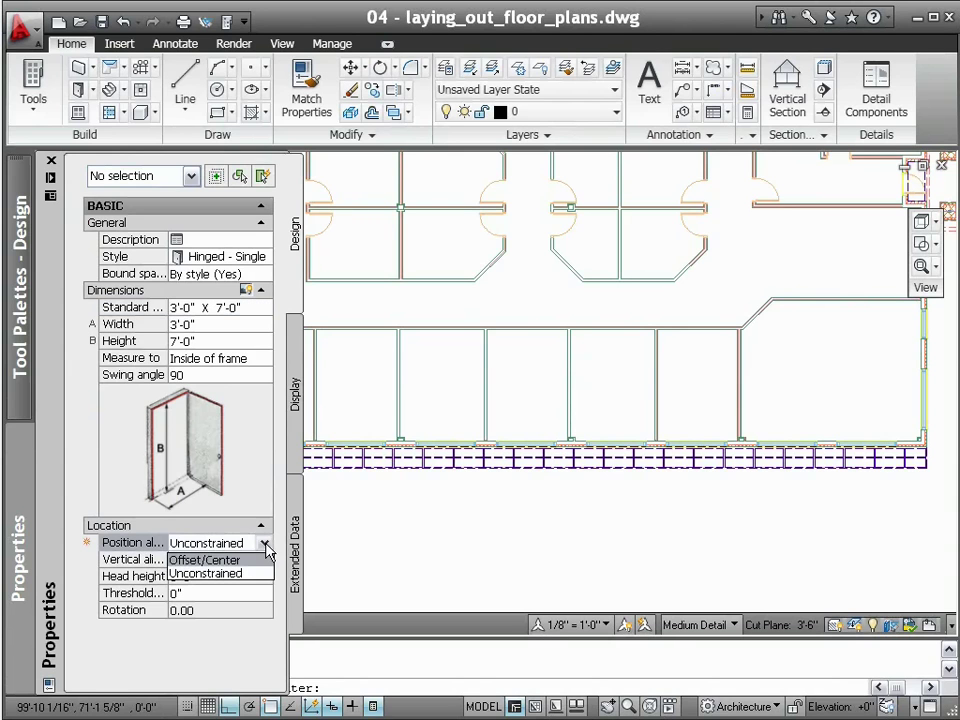
left_click(224, 560)
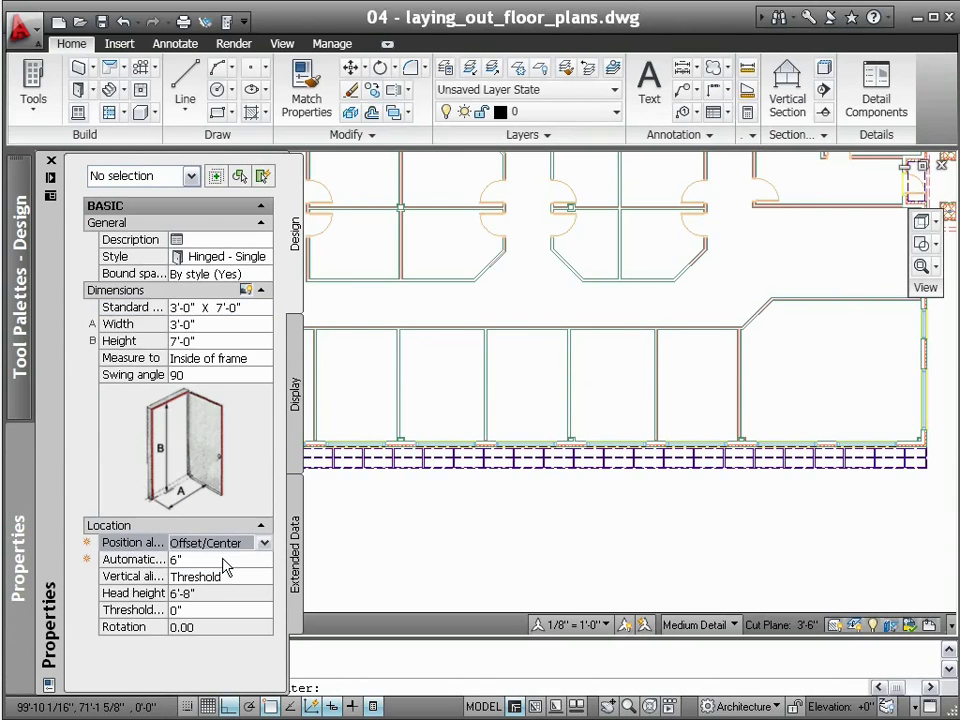
- With OSNAP off, place centered doors in the four lower office walls along the corridor
left_click(212, 336)
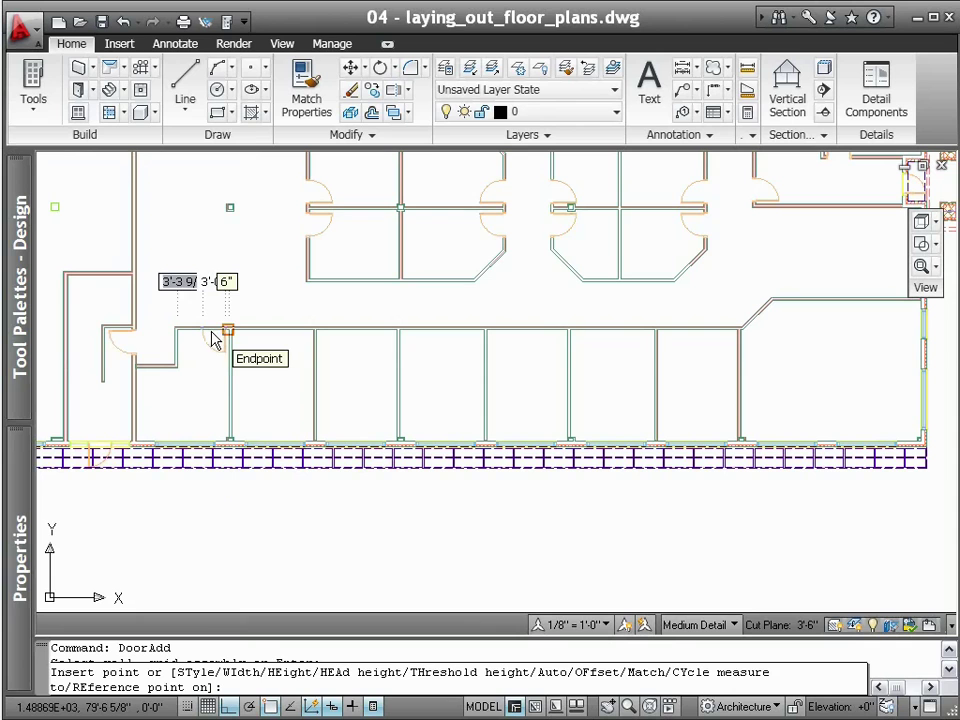
key("F3")
left_click(227, 339)
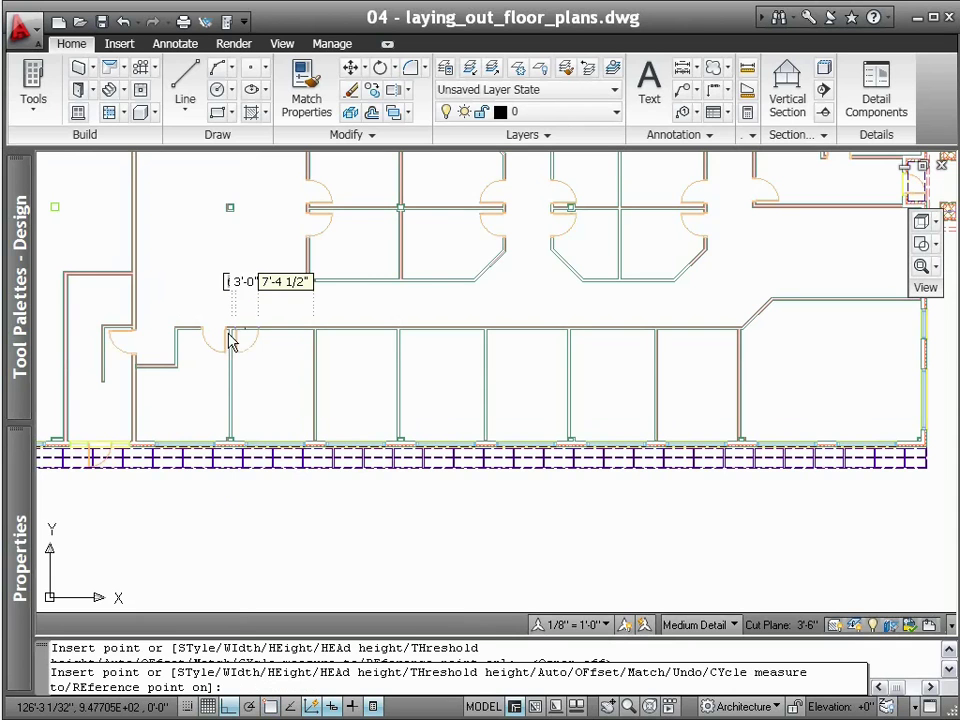
left_click(397, 340)
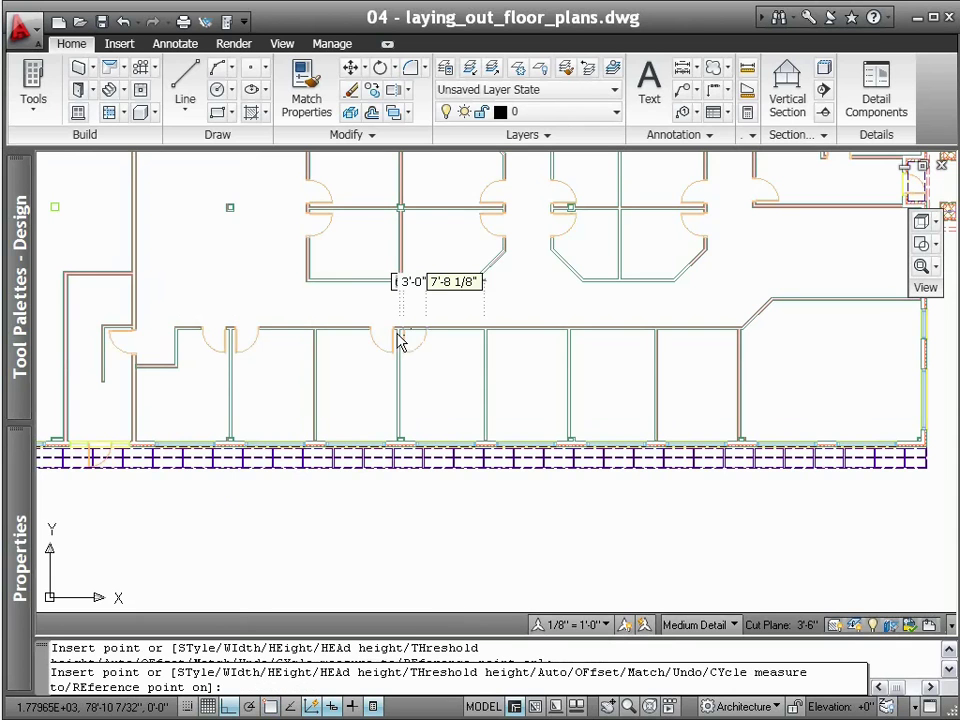
left_click(569, 340)
left_click(672, 343)
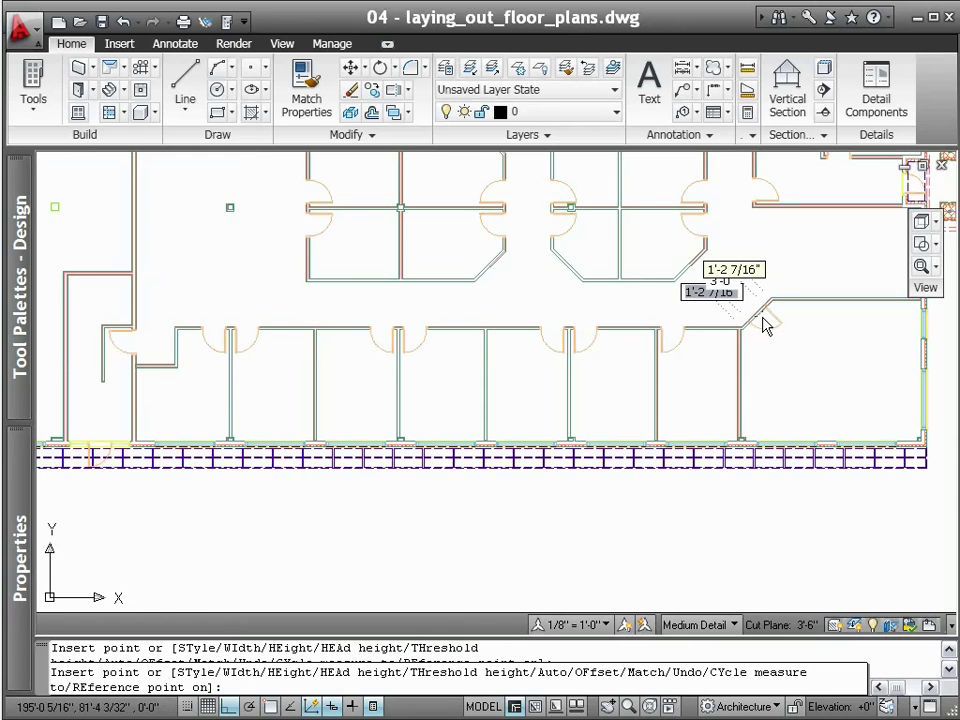
key("Escape")
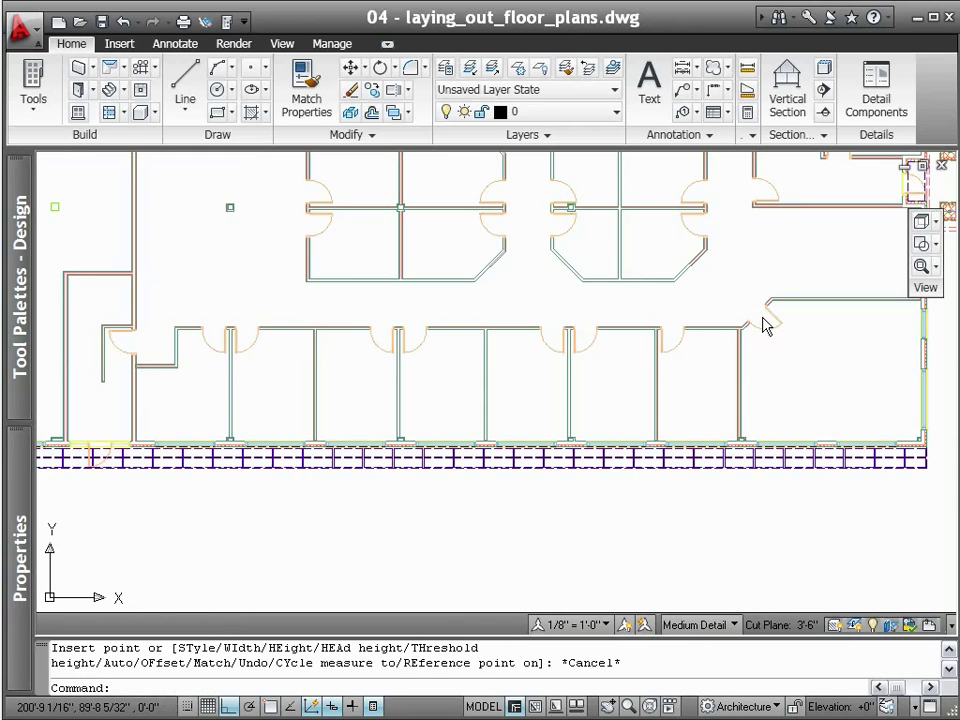
- Zoom to extents, then zoom closely on the wall end beside the upper-left door swing
left_click(936, 267)
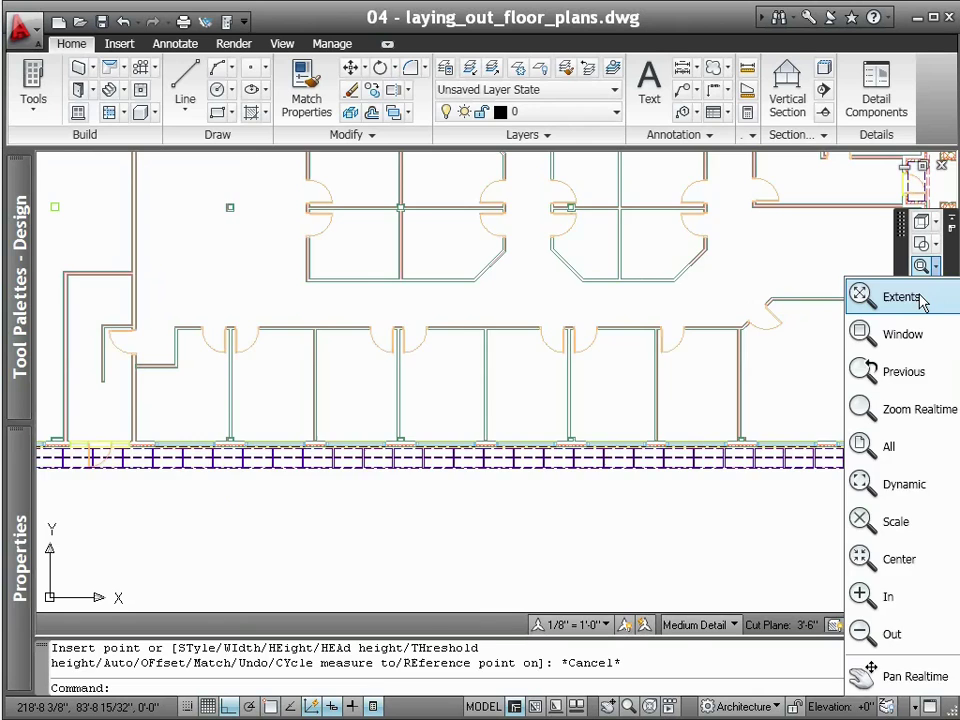
left_click(860, 297)
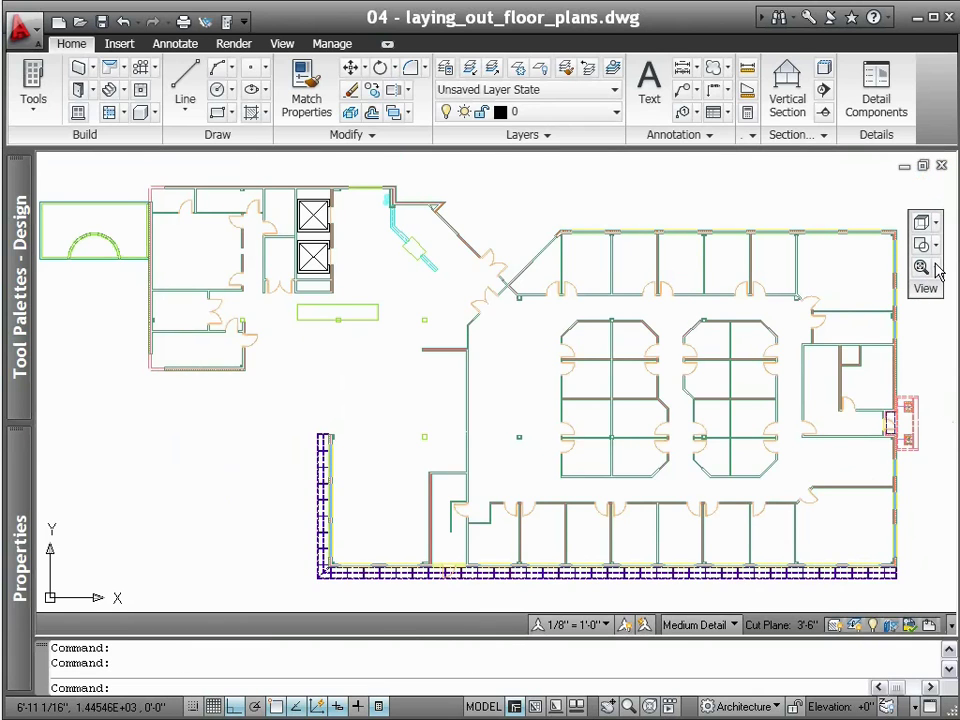
left_click(934, 267)
left_click(891, 340)
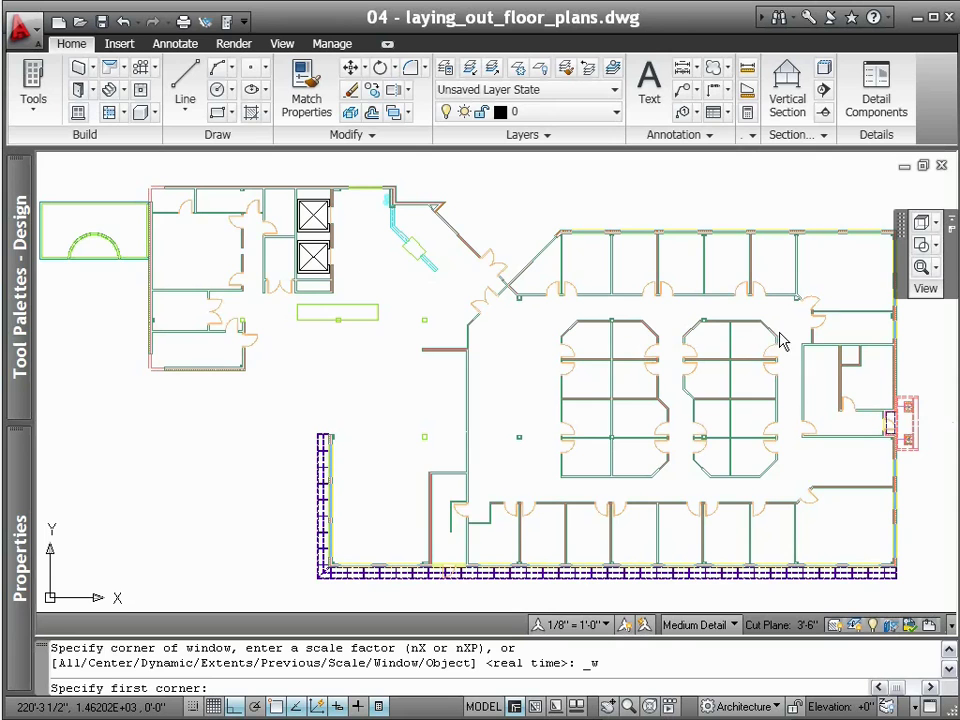
left_click(234, 311)
left_click(305, 336)
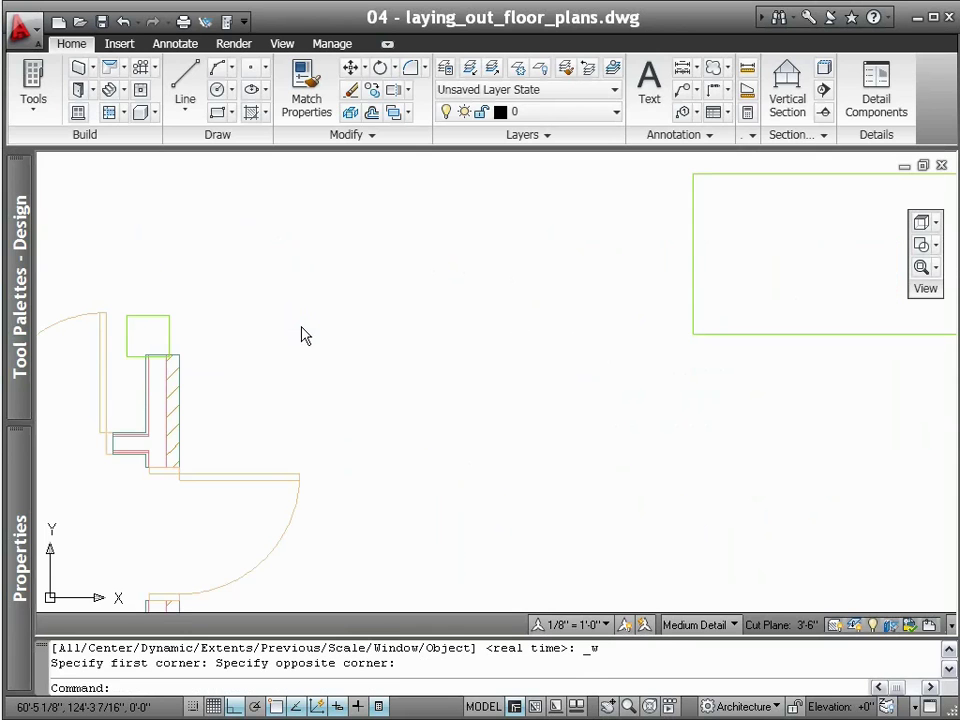
- Add a matching stud wall running right from the top-left corner, flipping its justification
left_click(170, 366)
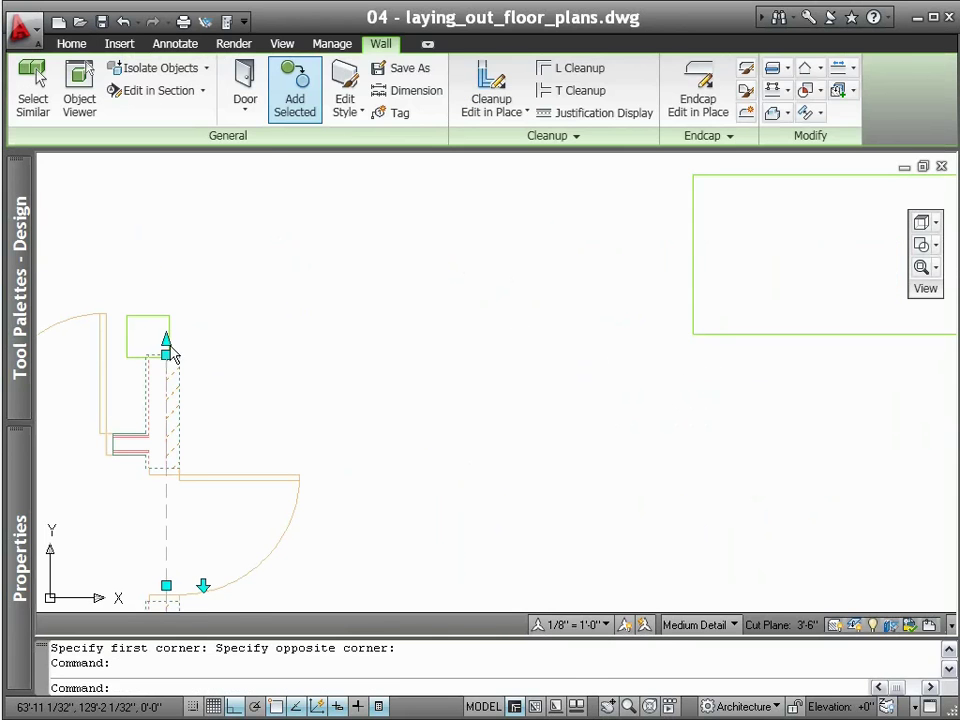
left_click(300, 103)
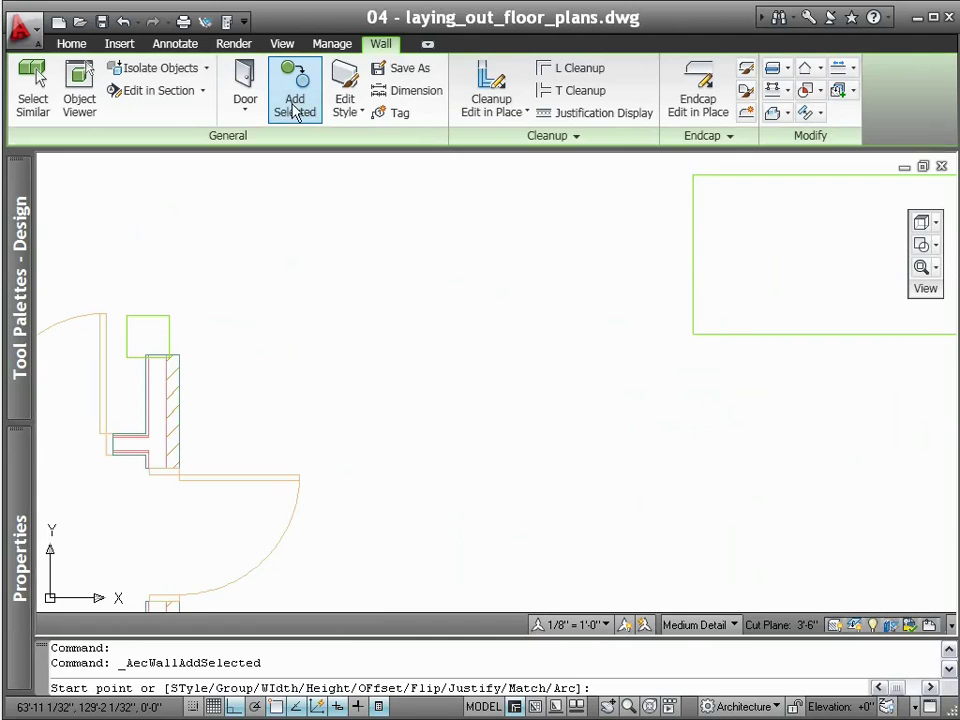
left_click(165, 355)
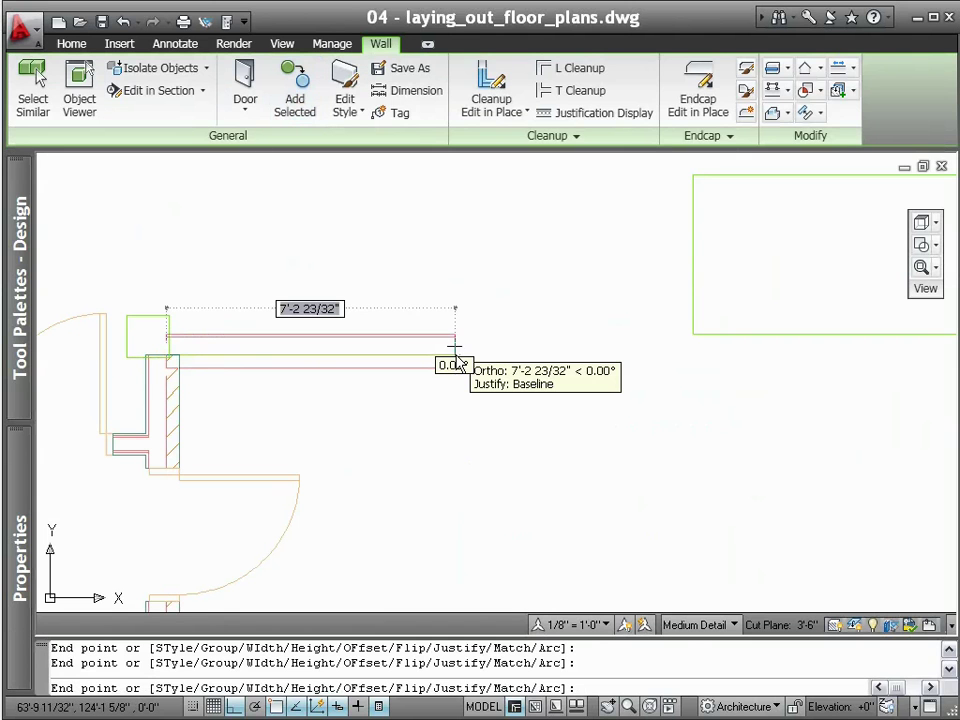
key("ctrl")
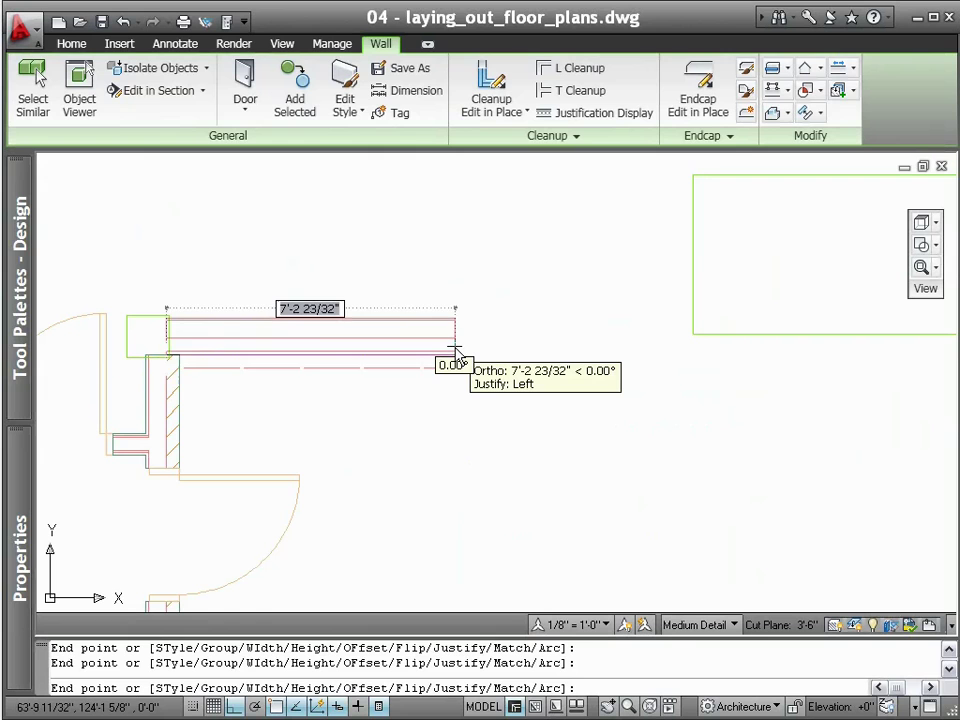
key("ctrl")
key("ctrl")
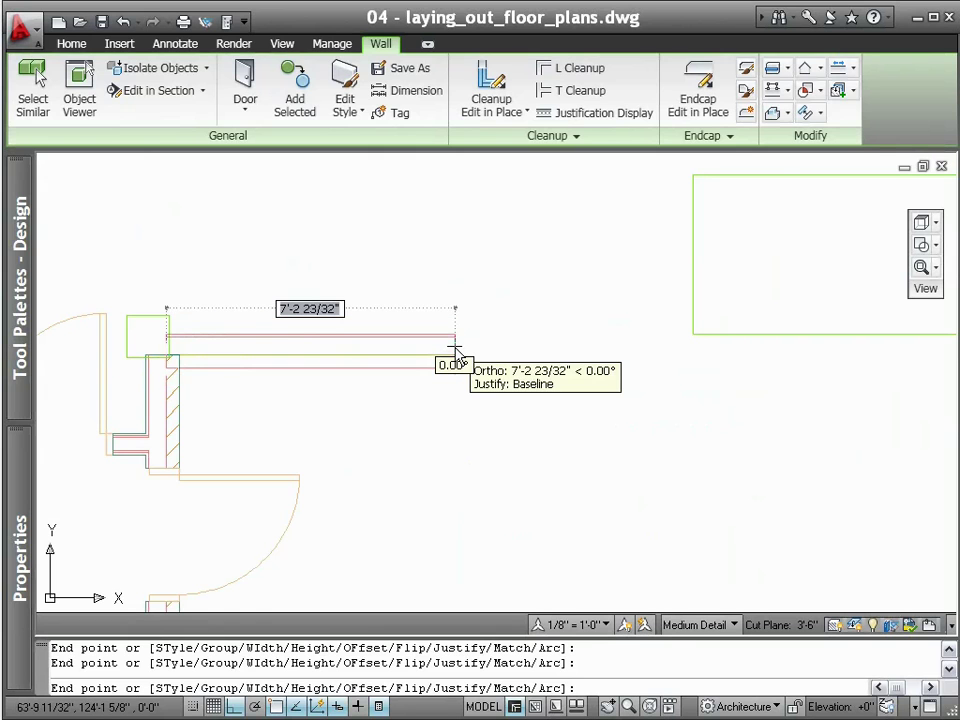
left_click(455, 350)
key("Escape")
- Add a matching vertical wall running down from the top-right endpoint
scroll(456, 357, "down", 3)
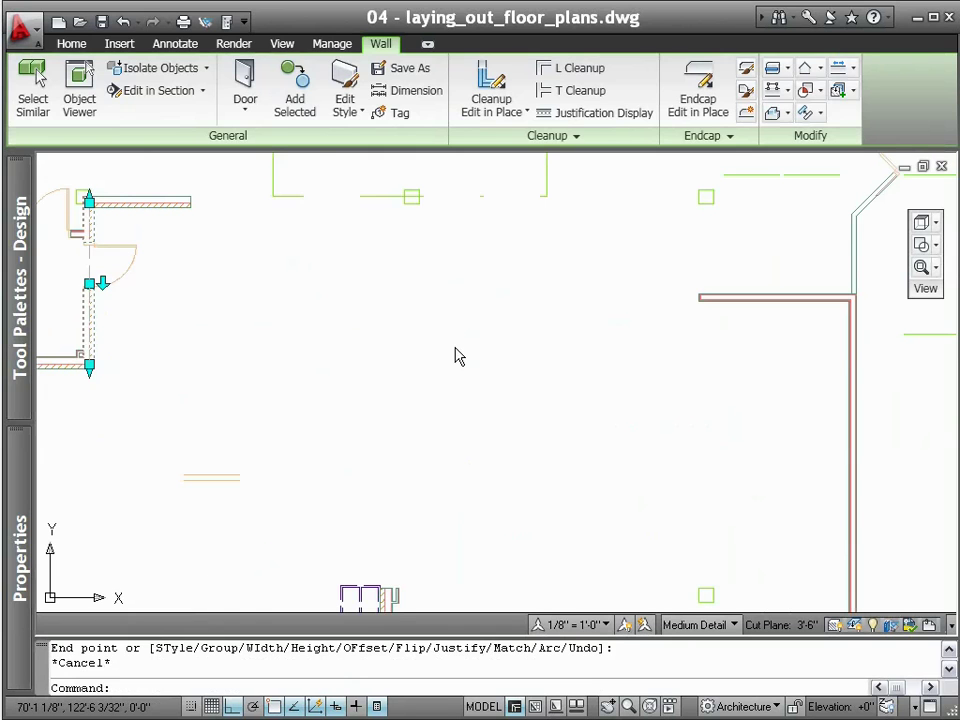
left_click(298, 112)
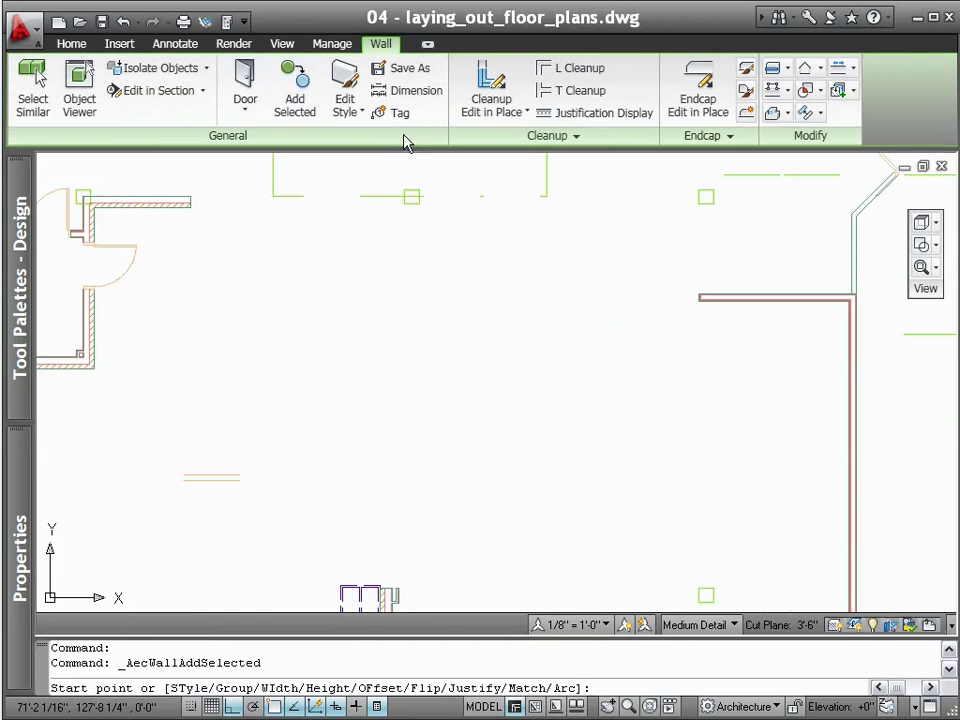
left_click(700, 205)
left_click(700, 338)
key("Escape")
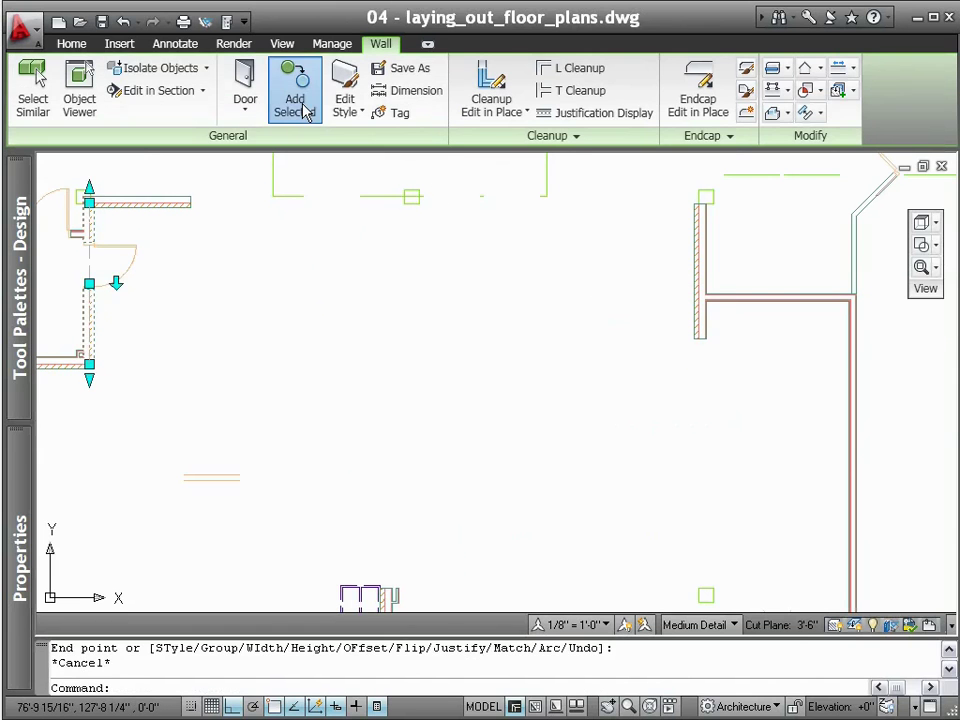
- Add a matching wall leftward along the bottom, then delete two stray objects
left_click(303, 110)
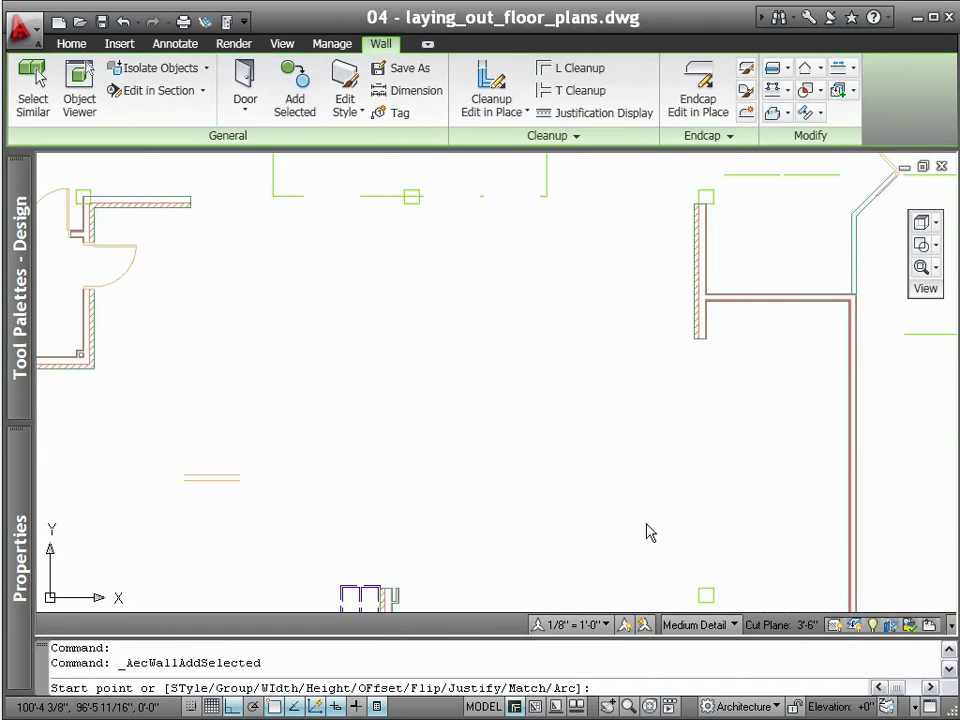
left_click(705, 595)
left_click(585, 590)
key("Escape")
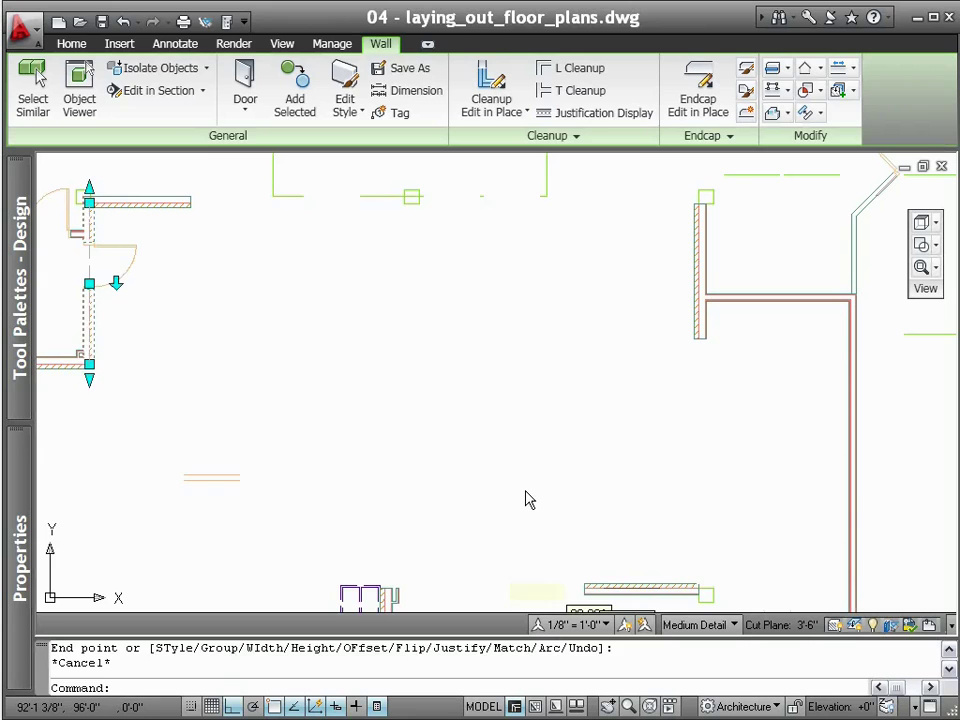
key("Escape")
key("Delete")
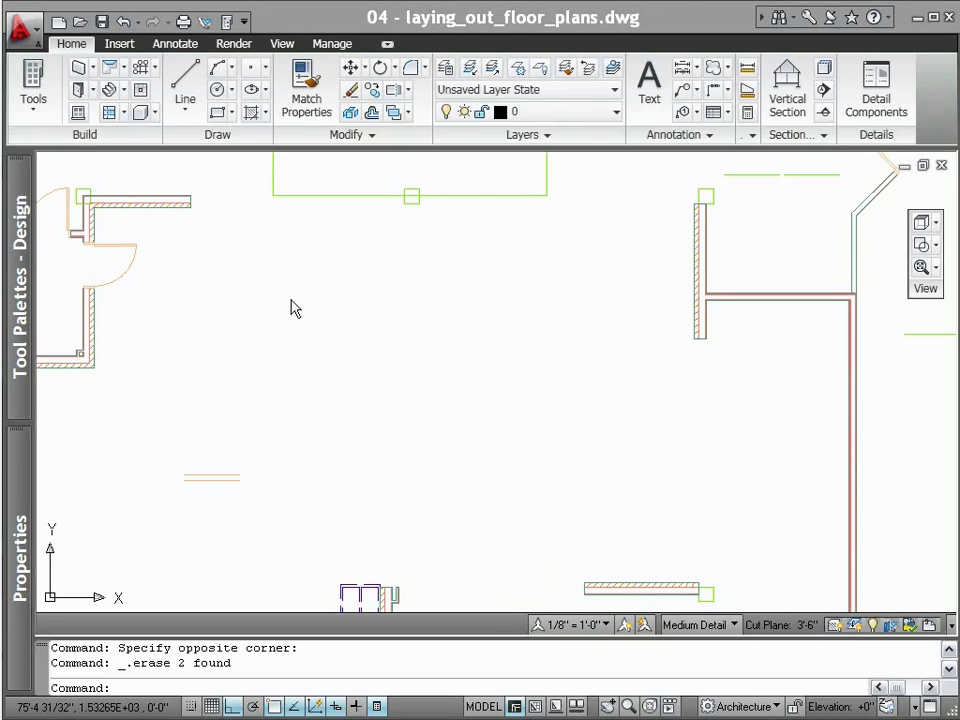
- Join the top wall and the right wall into a clean L corner
left_click(178, 206)
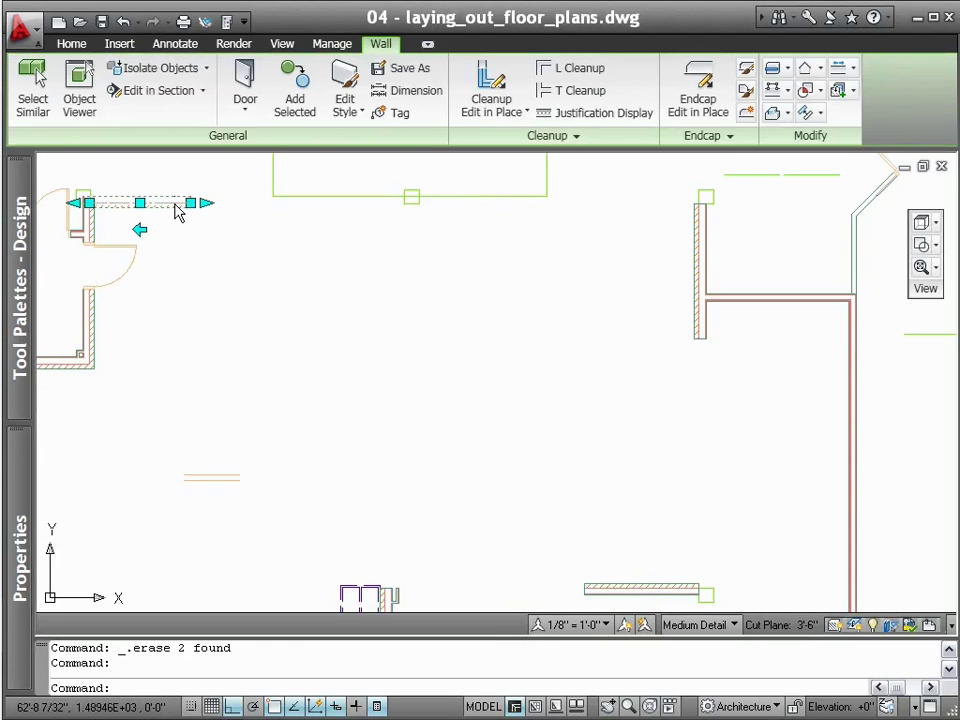
left_click(550, 69)
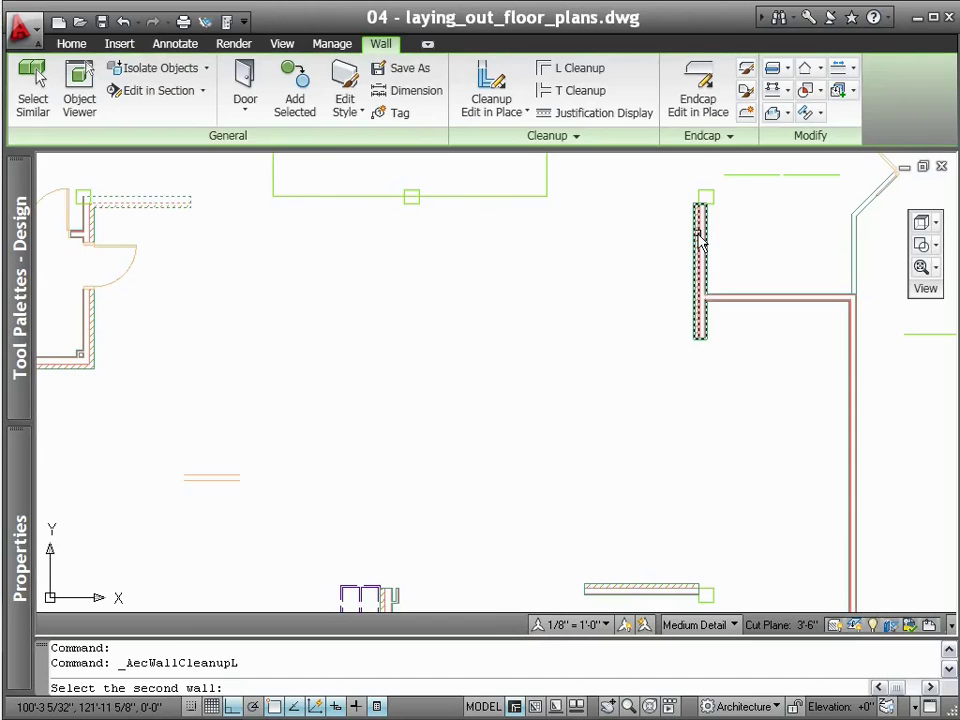
left_click(699, 240)
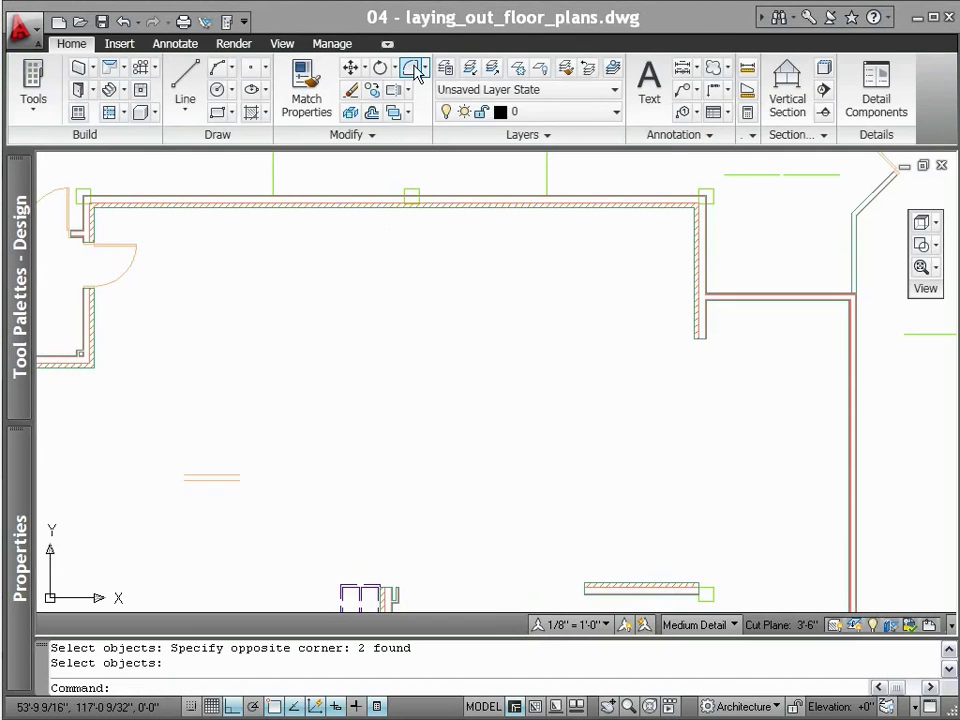
left_click(700, 340)
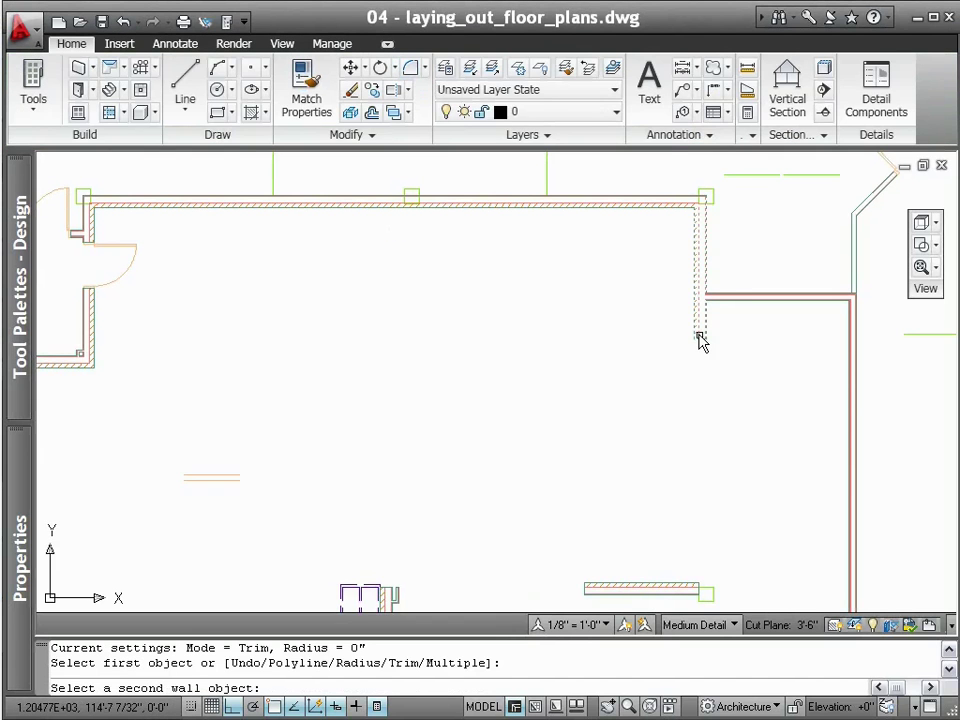
- Join the right wall to the bottom wall and extend the bottom wall to the door wall
left_click(662, 598)
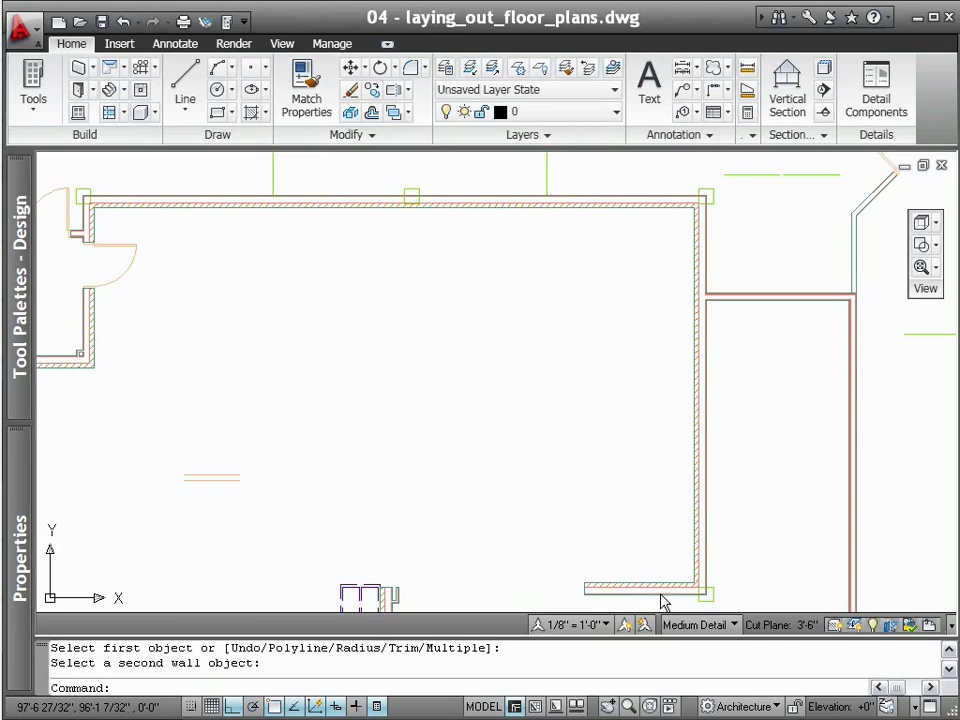
key("Return")
left_click(662, 598)
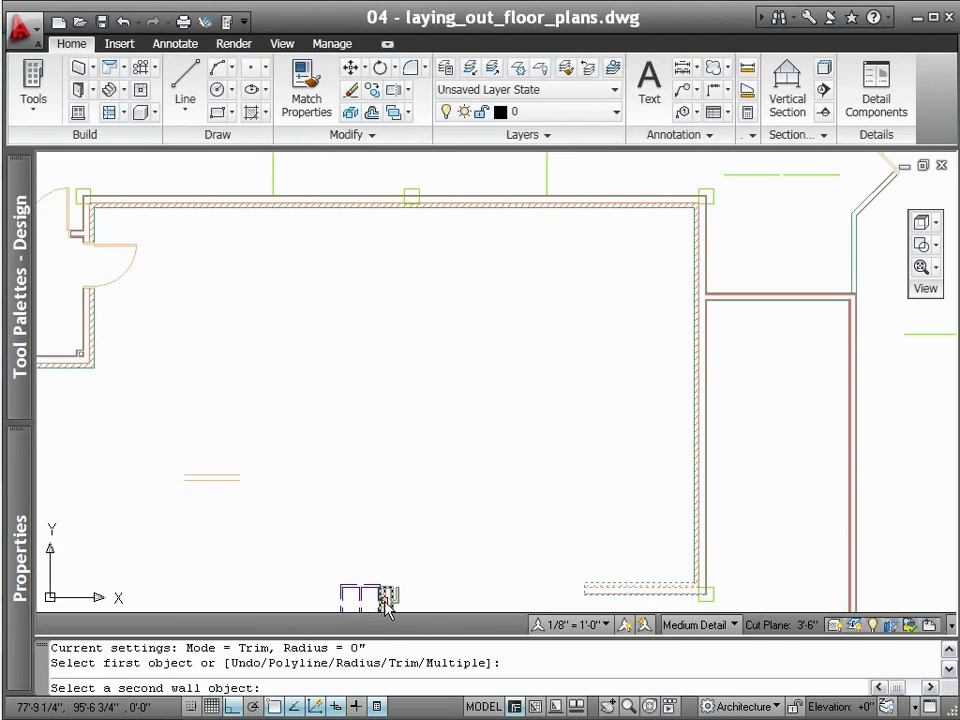
left_click(388, 602)
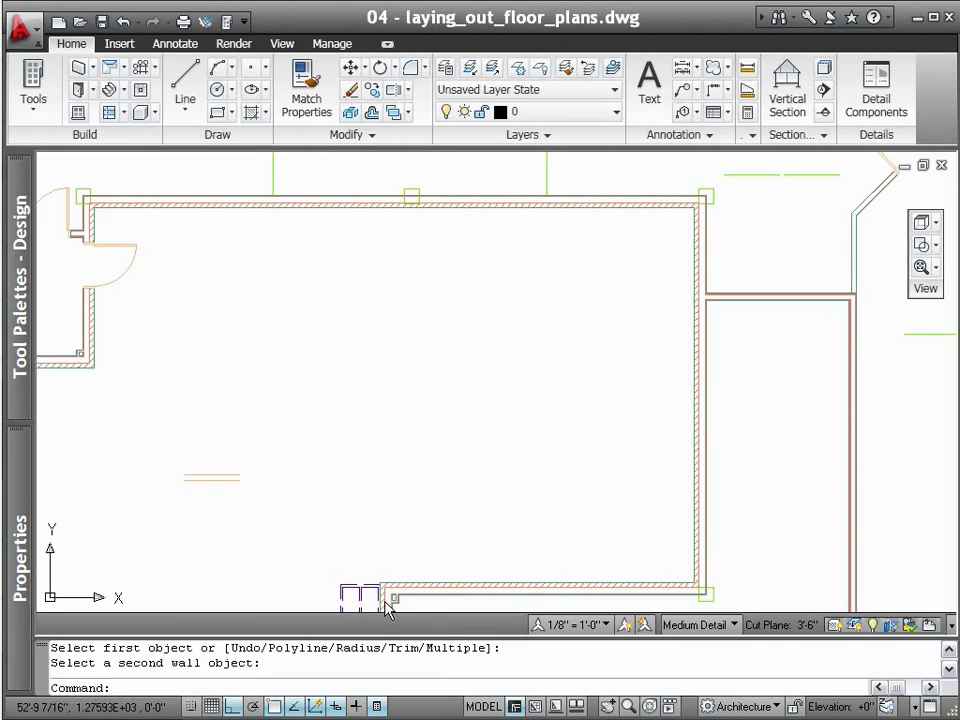
- Draw a Stud-4 GWB-0.625 2 Layers Each Side partition across the narrow right-hand room near the bottom
mouse_move(22, 287)
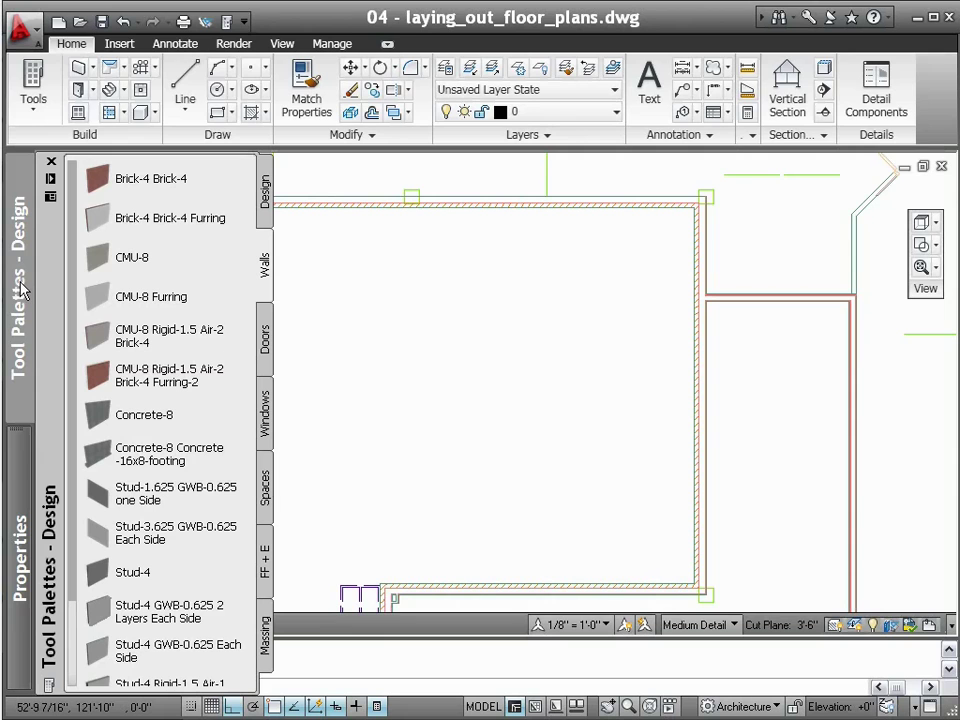
left_click(150, 611)
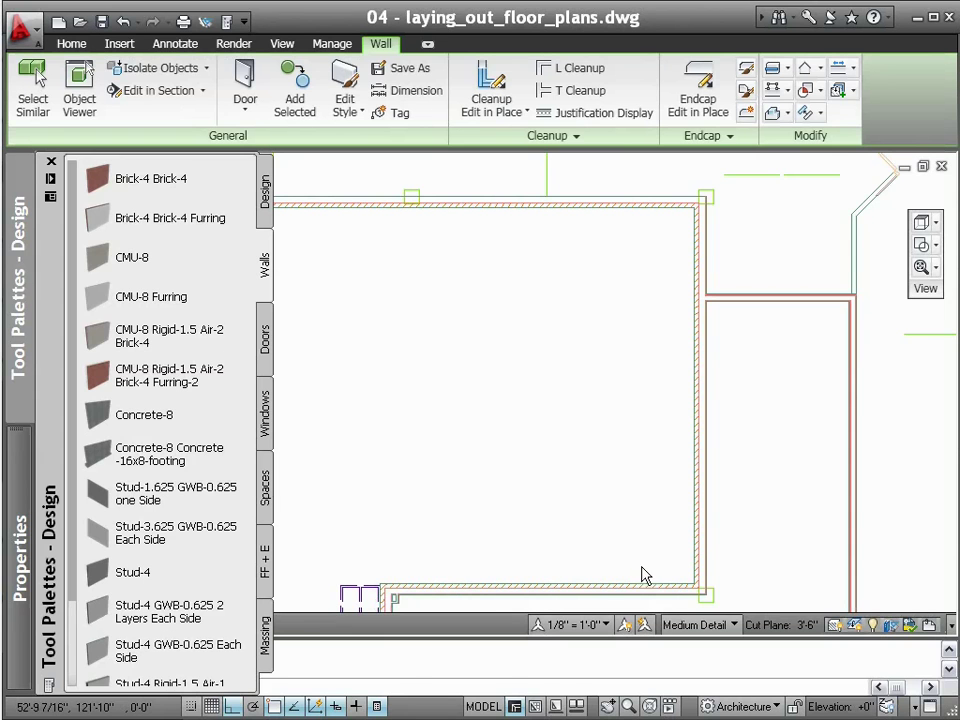
left_click(852, 544)
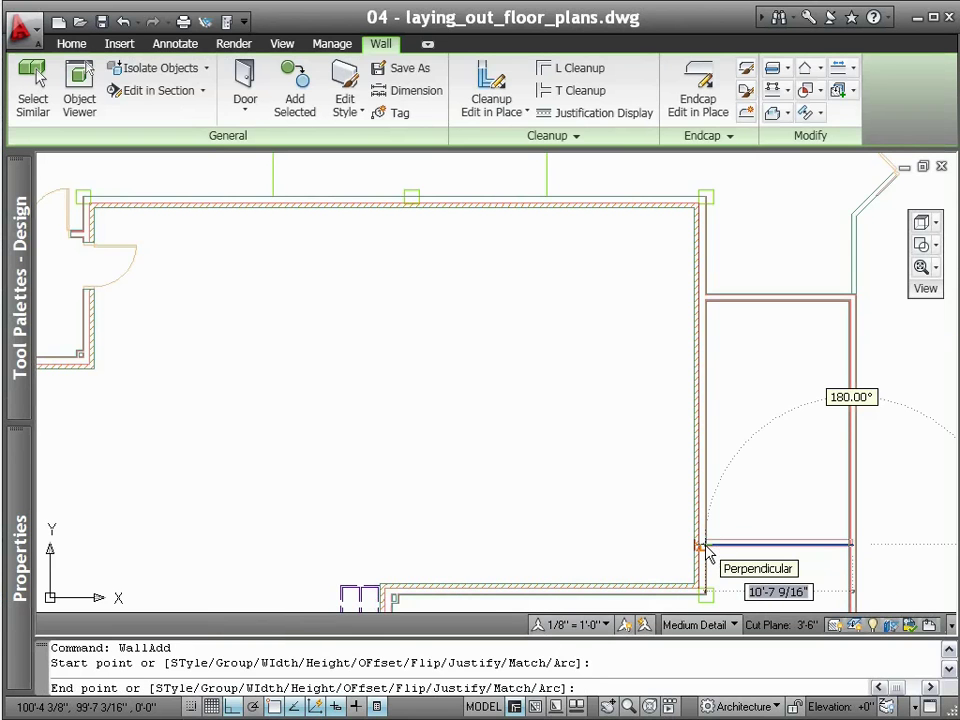
left_click(705, 548)
key("Escape")
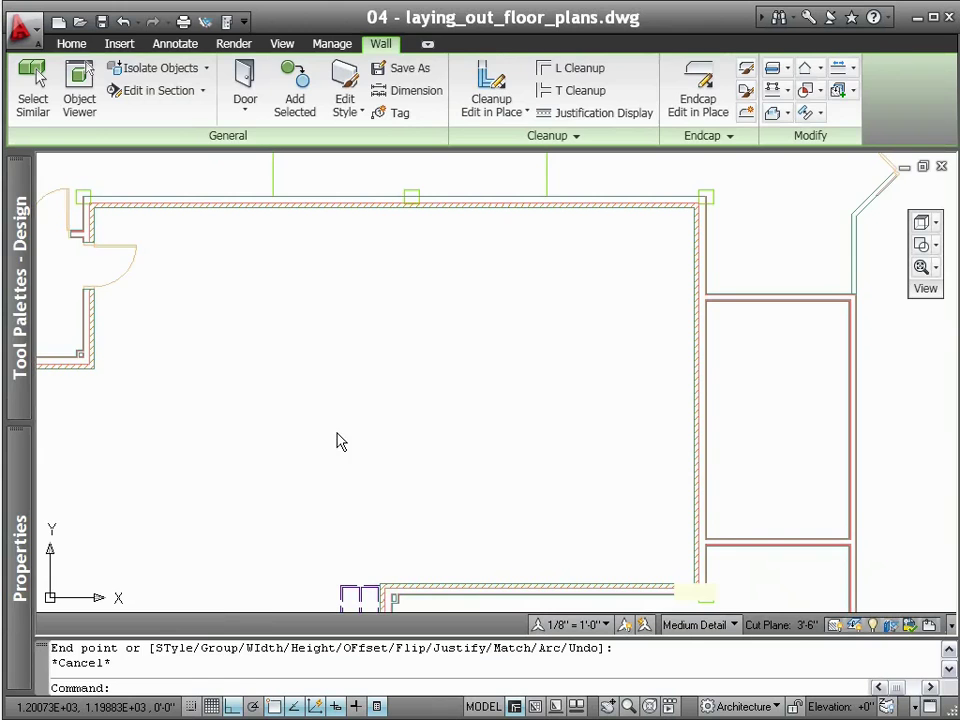
- Insert an Unconstrained 3'-0" Hinged - Single door into the new partition near the right wall
mouse_move(18, 343)
left_click(266, 340)
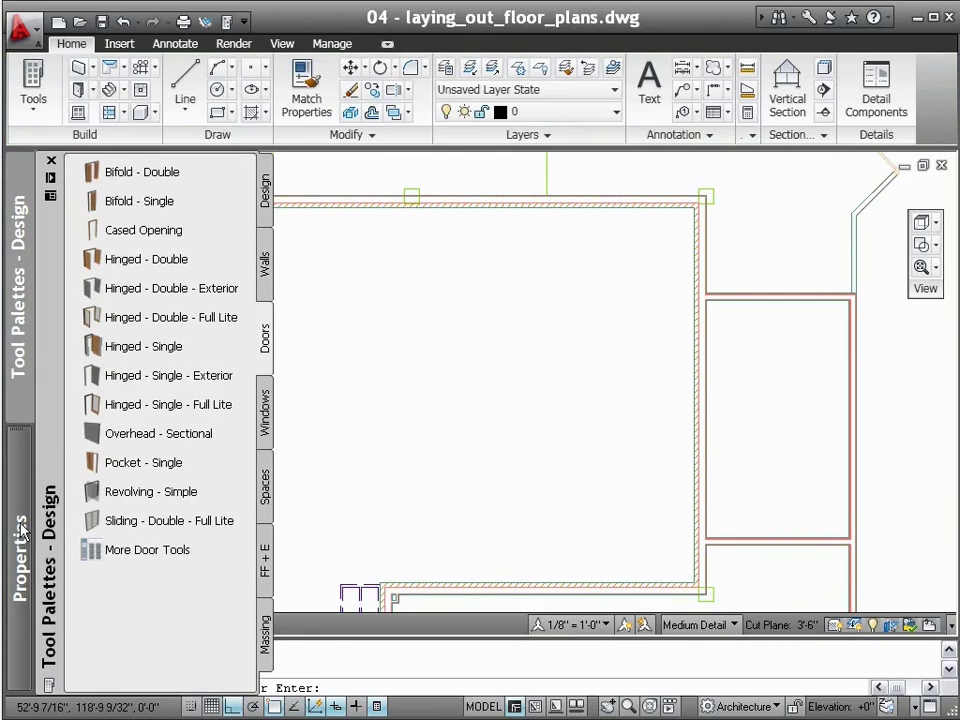
mouse_move(22, 535)
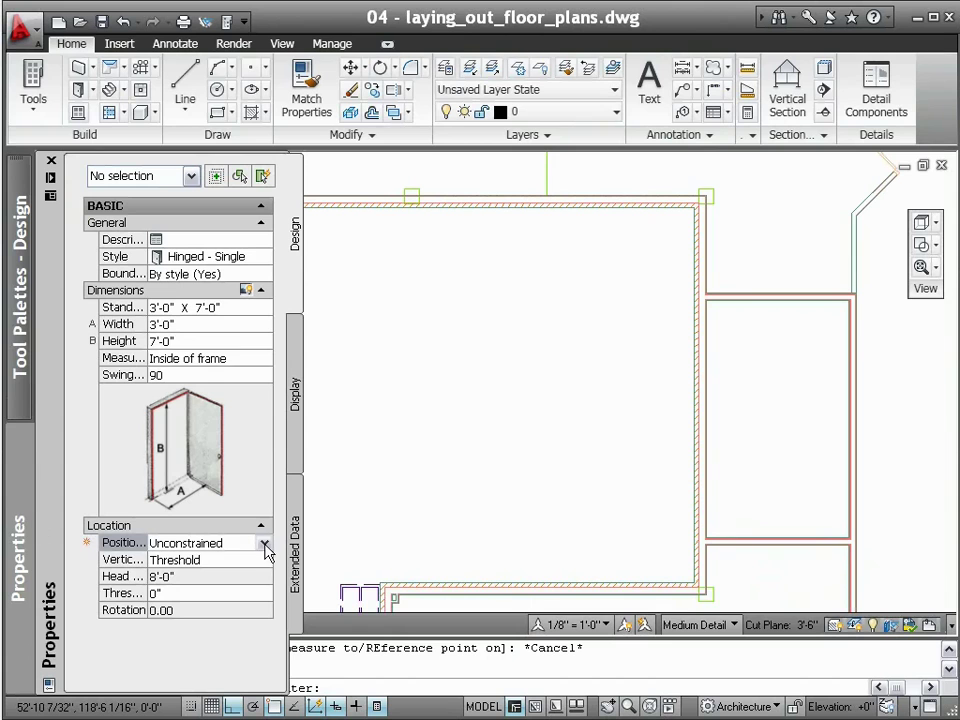
left_click(265, 545)
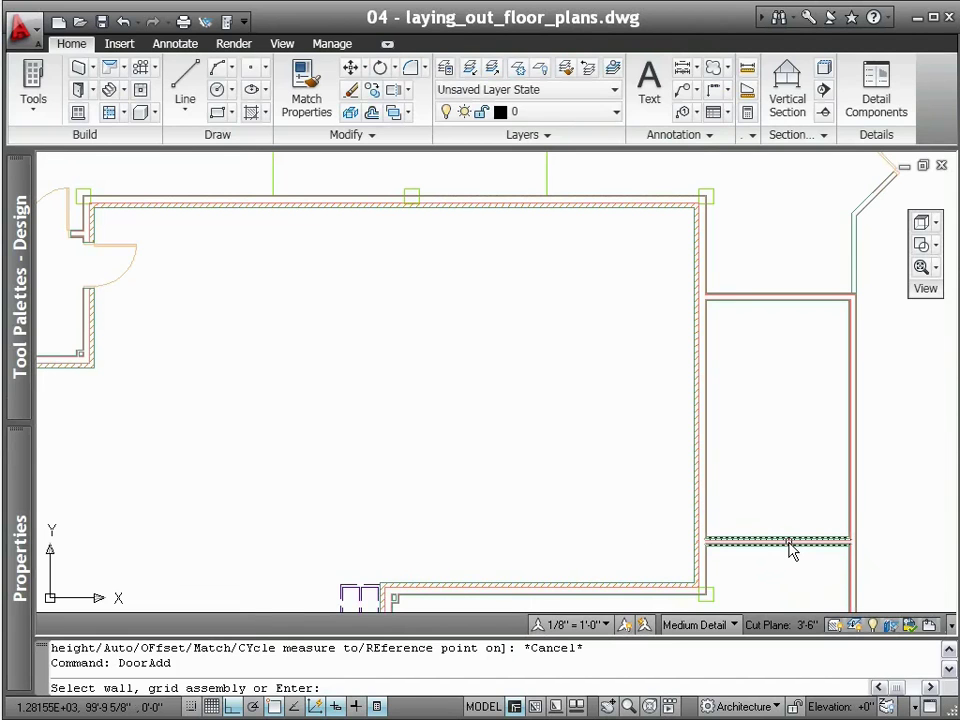
left_click(789, 543)
left_click(825, 545)
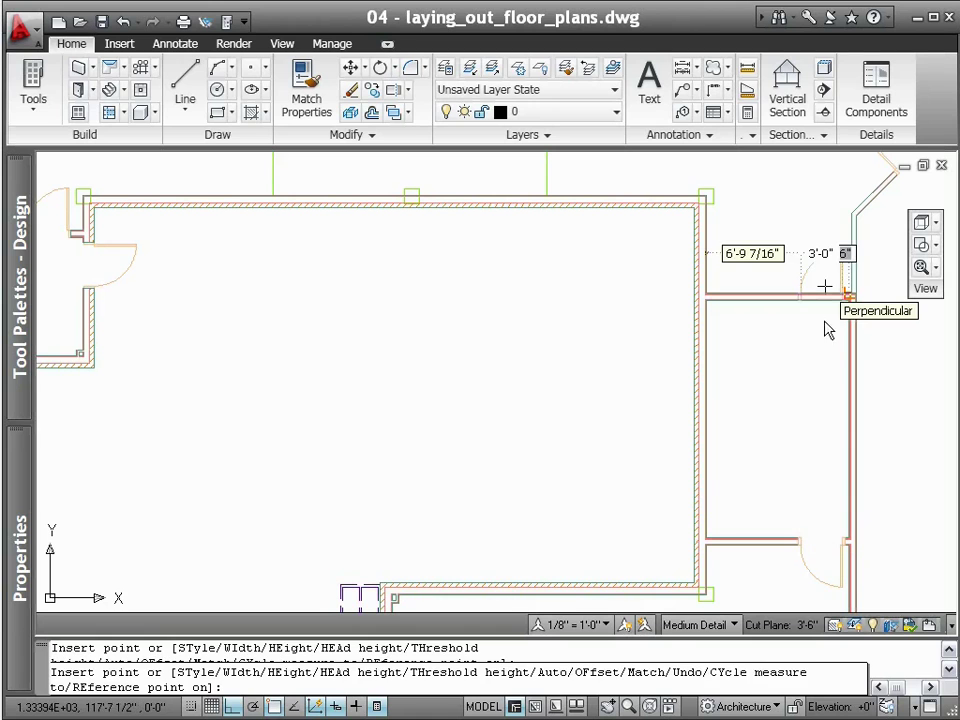
- Place one more single door in the upper wall, then set up Offset/Center Hinged - Double doors
left_click(827, 289)
key("Escape")
mouse_move(17, 283)
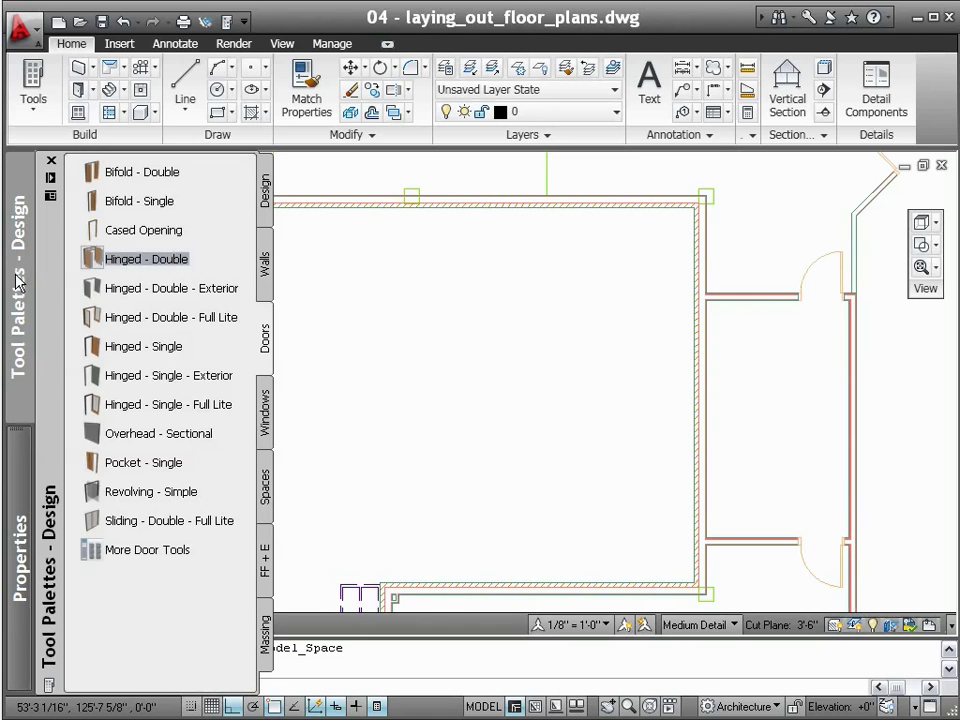
left_click(153, 265)
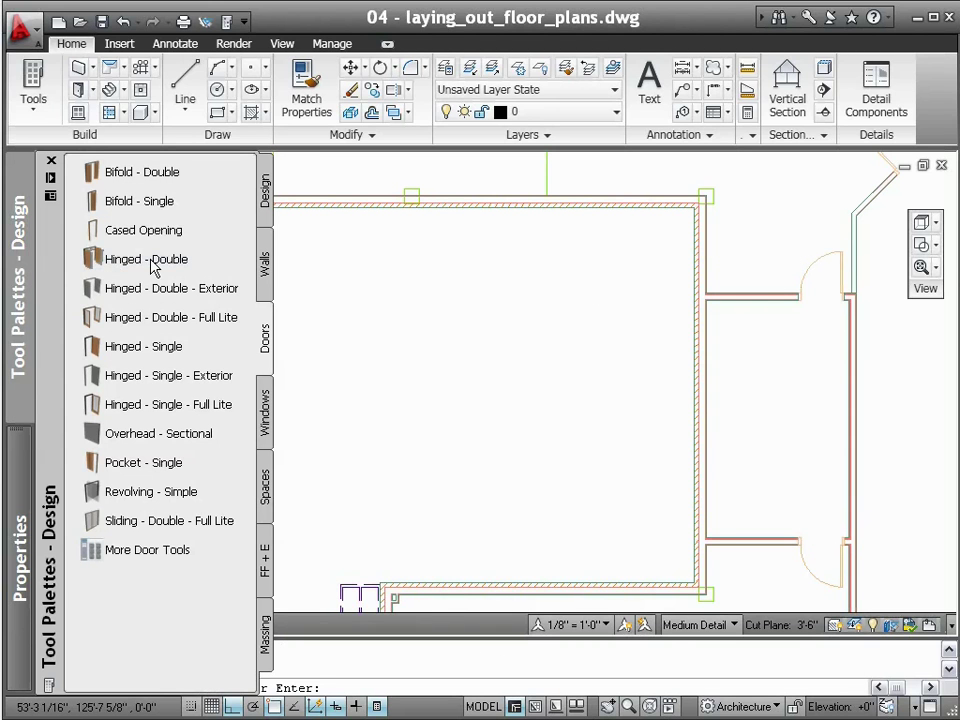
mouse_move(17, 483)
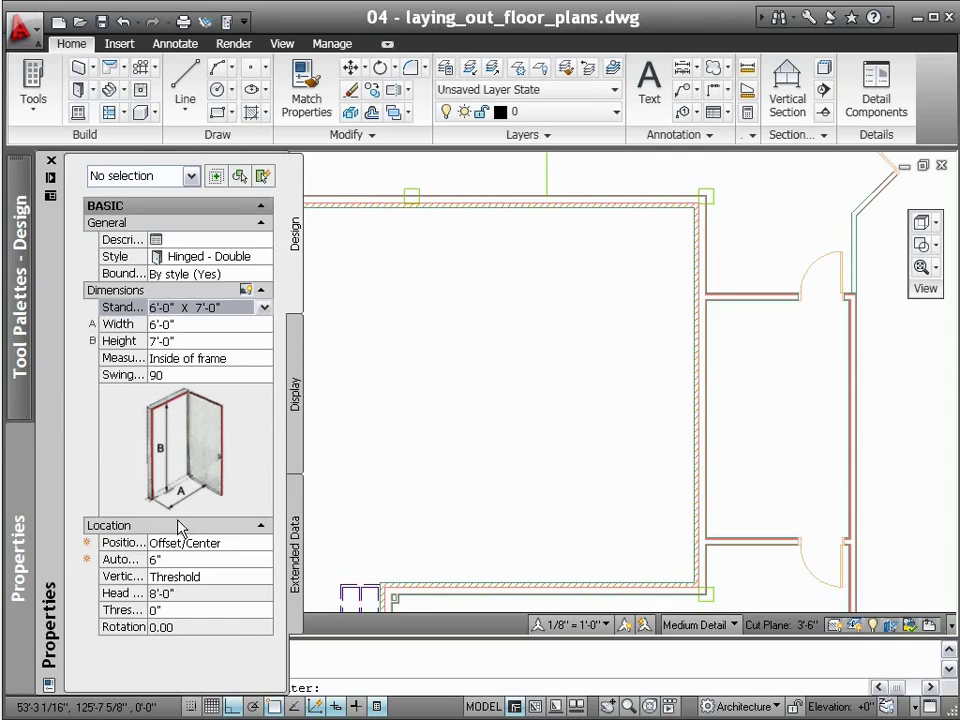
left_click(263, 544)
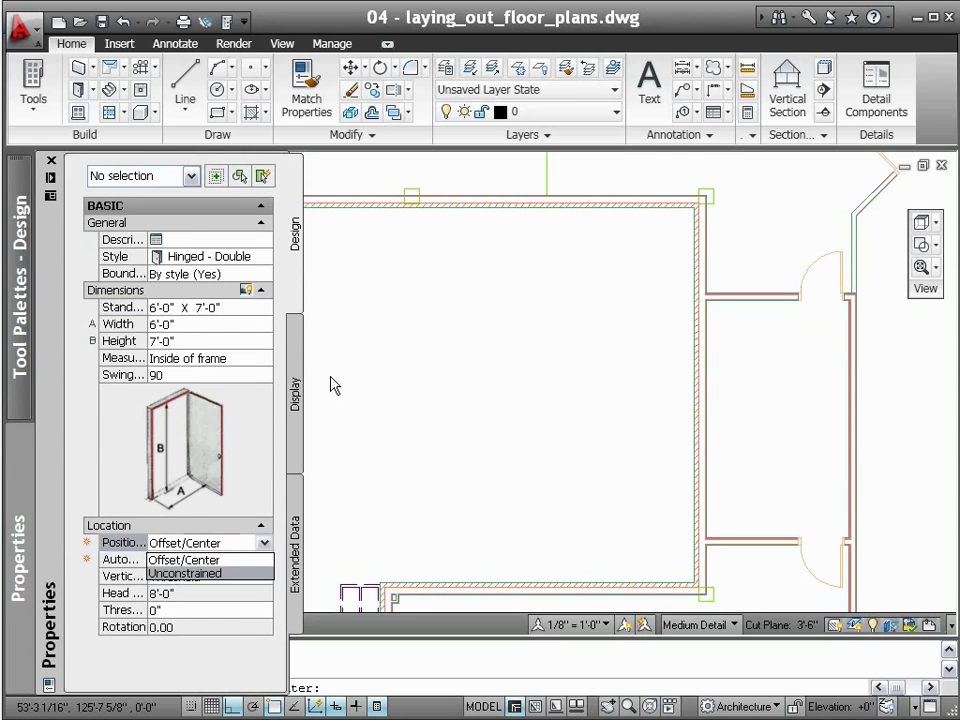
- Place two 6'-0" double doors in the top wall, the second at 48" offset, and one in the bottom wall
left_click(470, 210)
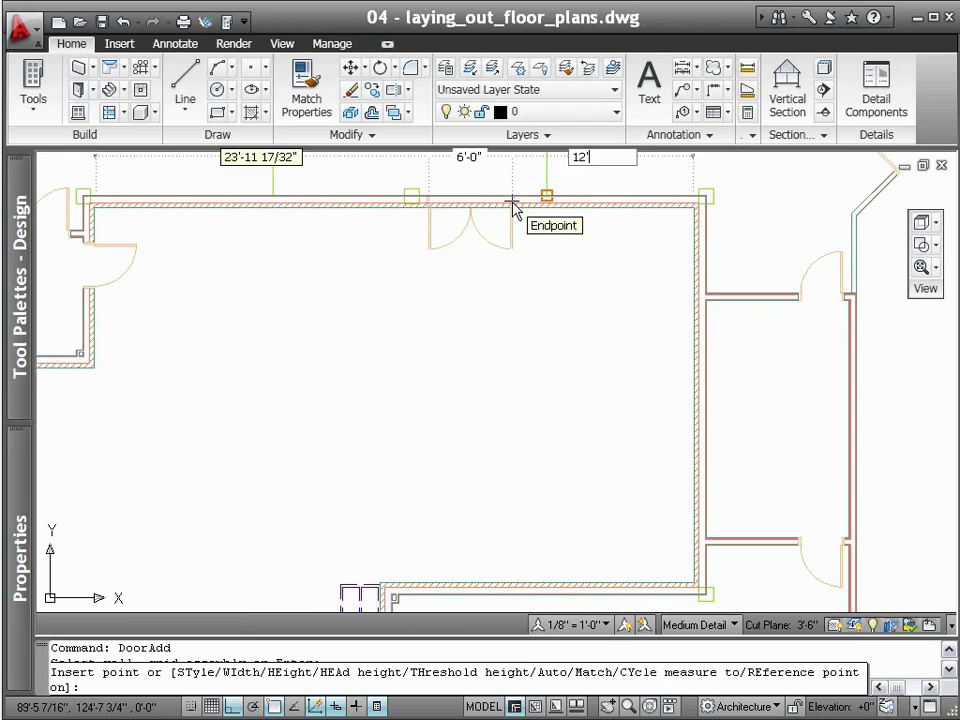
left_click(500, 207)
type("48")
key("Return")
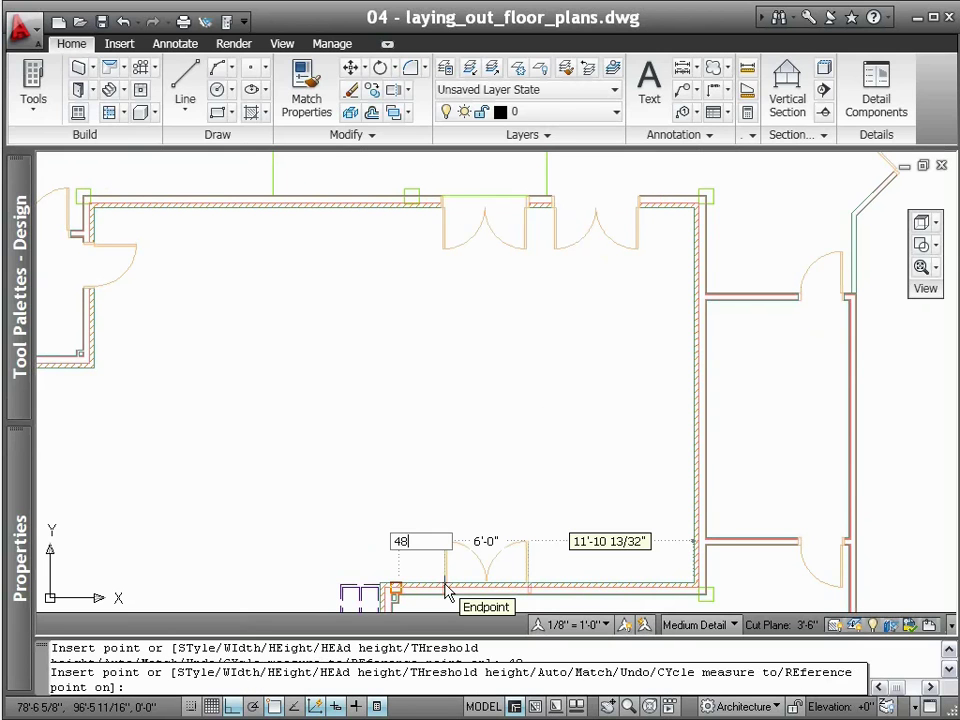
left_click(449, 590)
key("Escape")
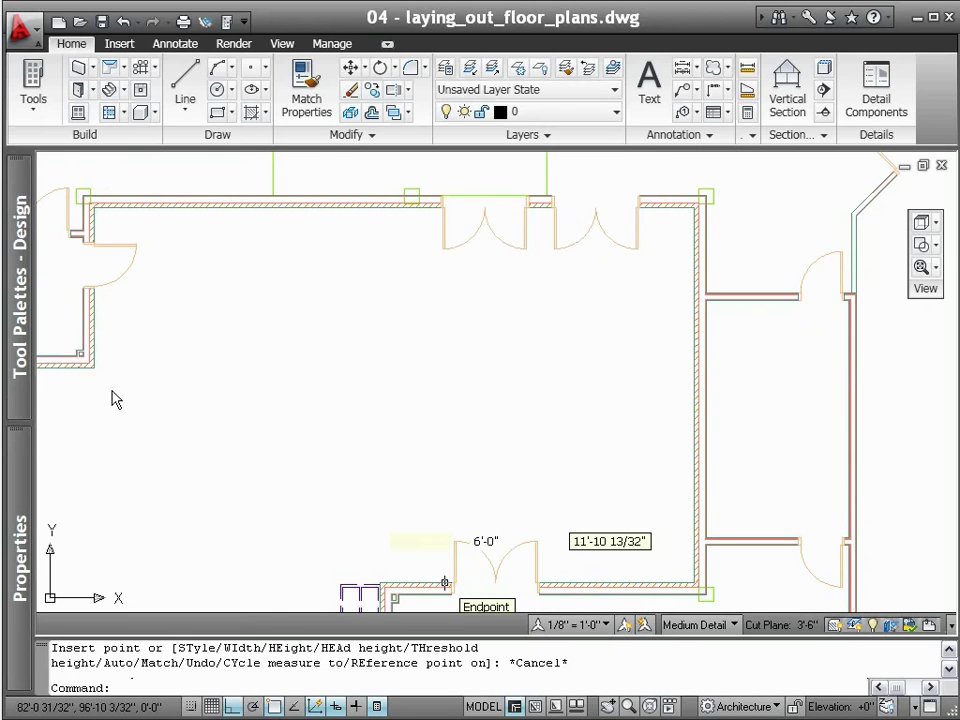
- Set up Window B at 6'-0" X 10'-0" with Offset/Center positioning
mouse_move(20, 300)
left_click(92, 288)
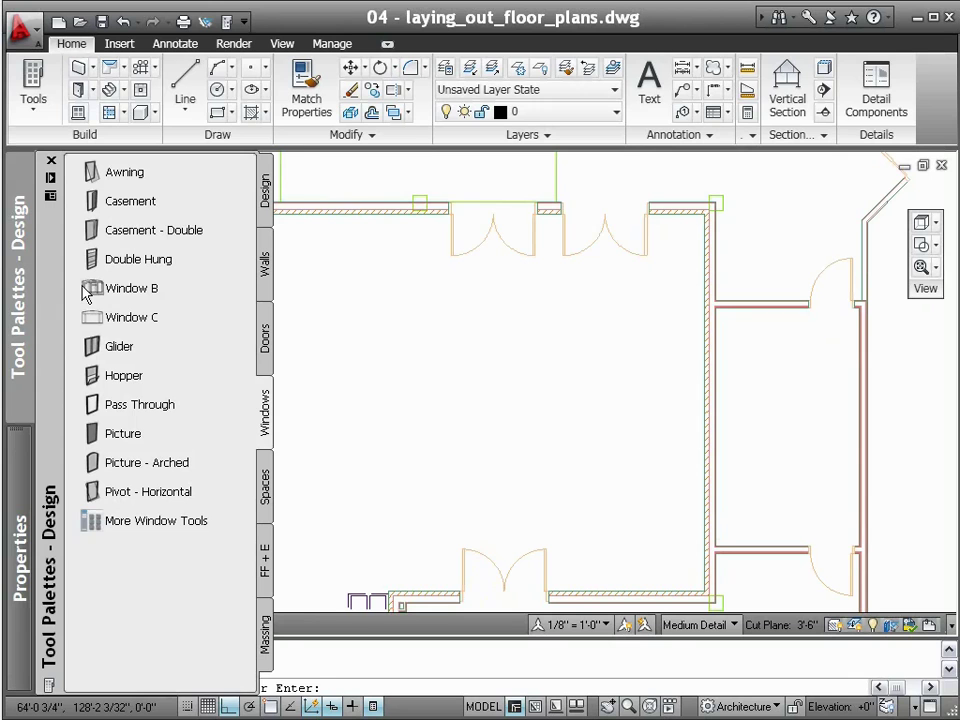
mouse_move(33, 545)
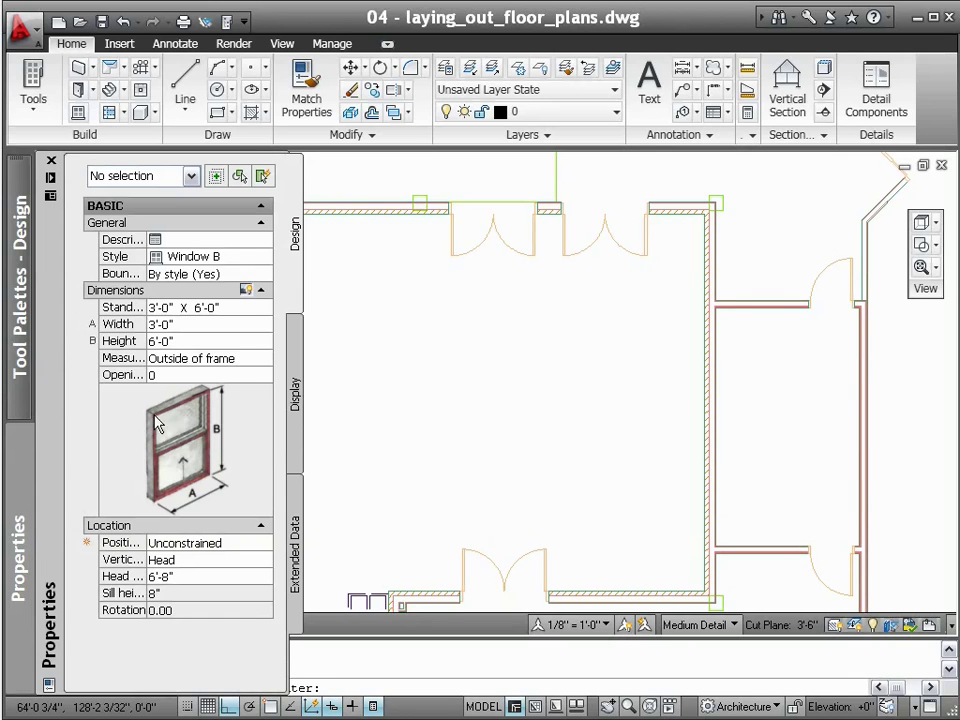
left_click(265, 309)
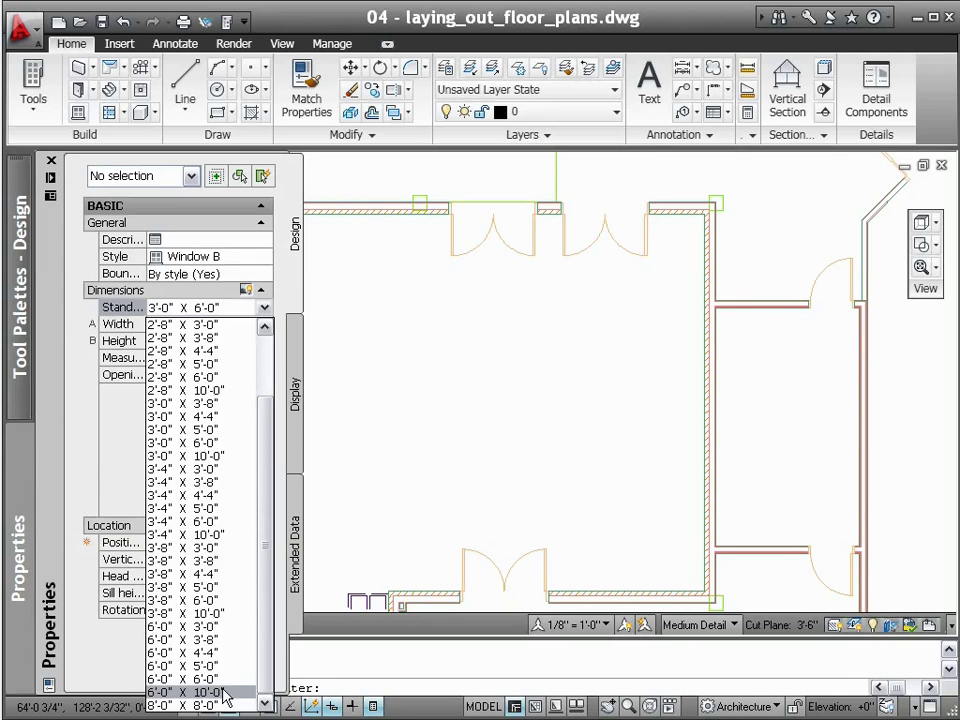
left_click(242, 636)
left_click(265, 546)
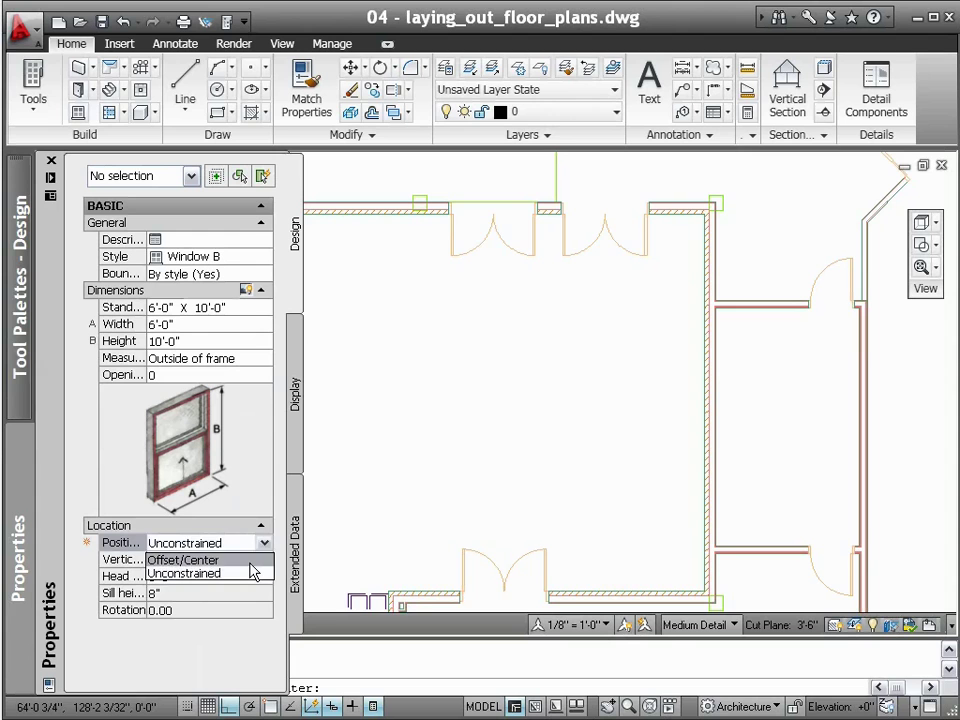
left_click(258, 556)
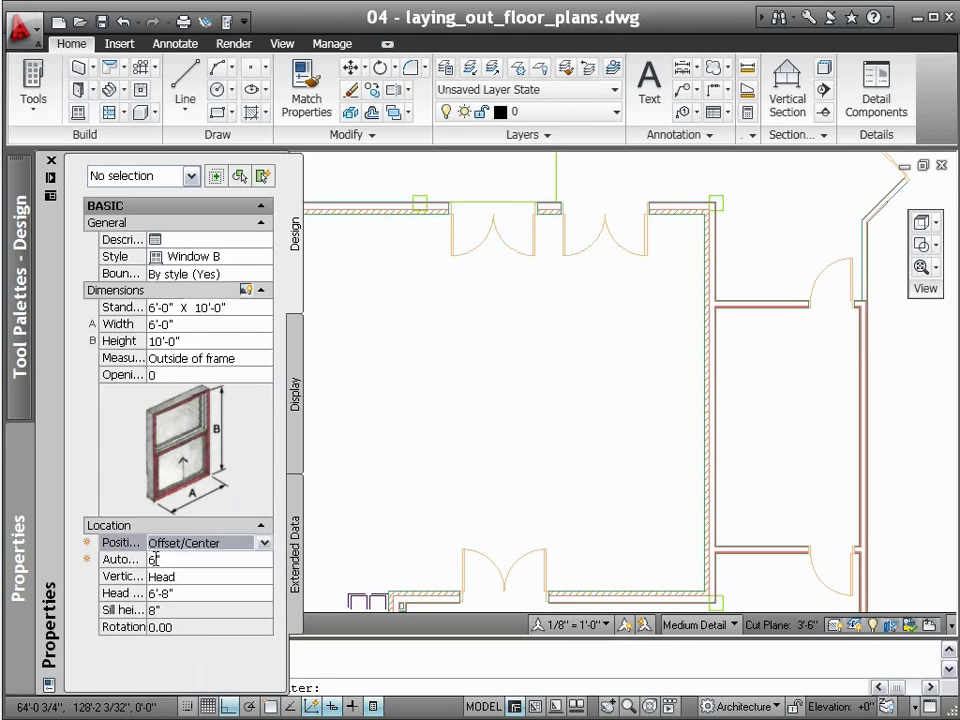
- Insert 6'-0" Window B windows into the room's top and right walls
left_click(368, 212)
left_click(294, 217)
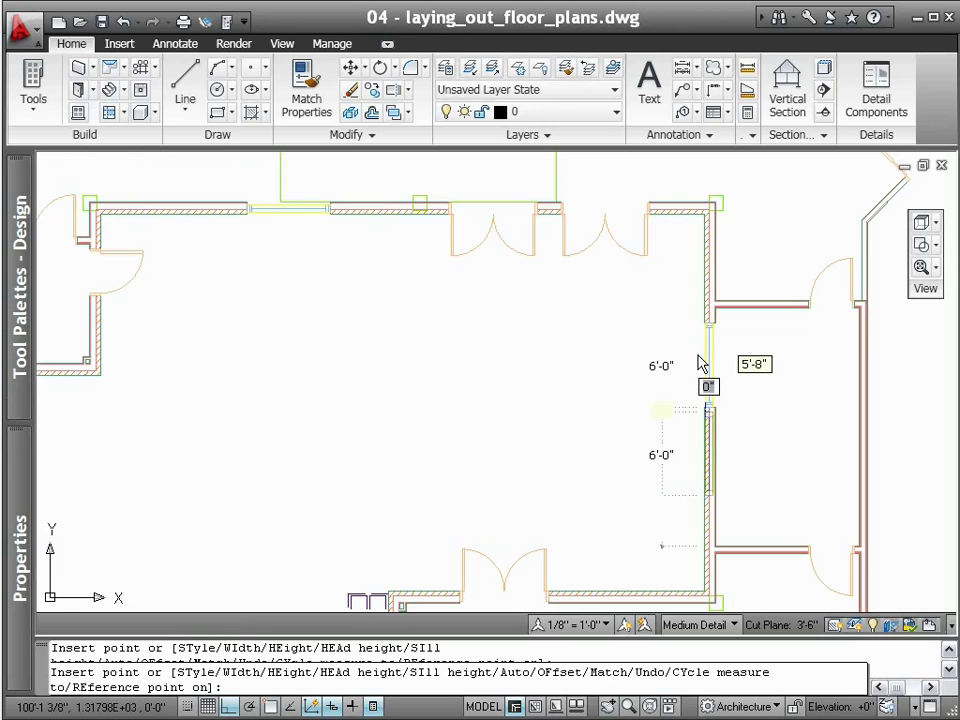
left_click(707, 512)
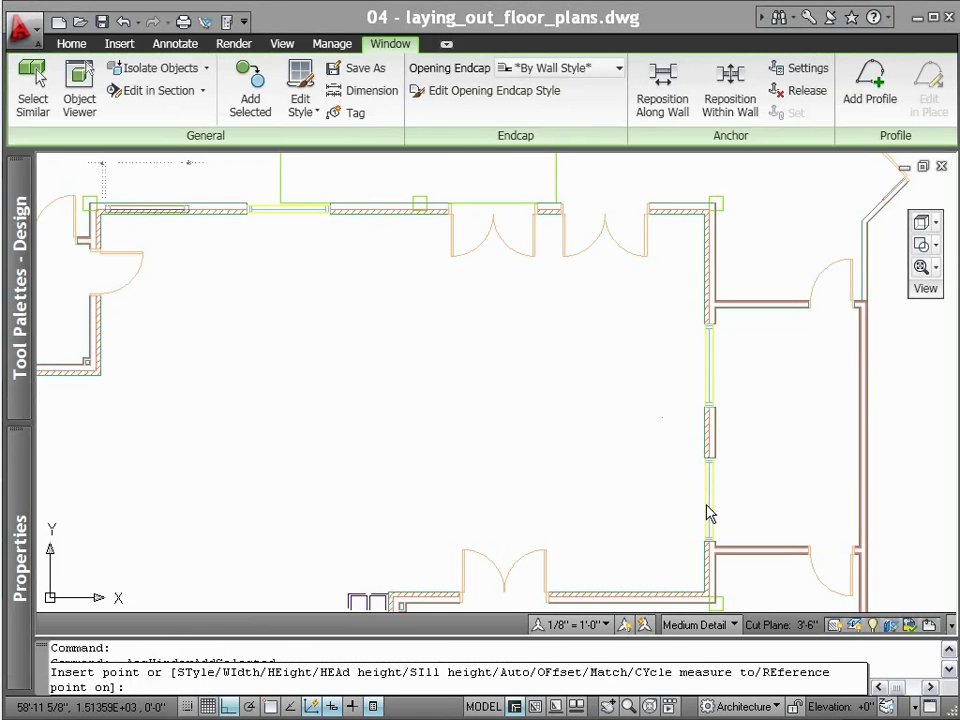
mouse_move(25, 515)
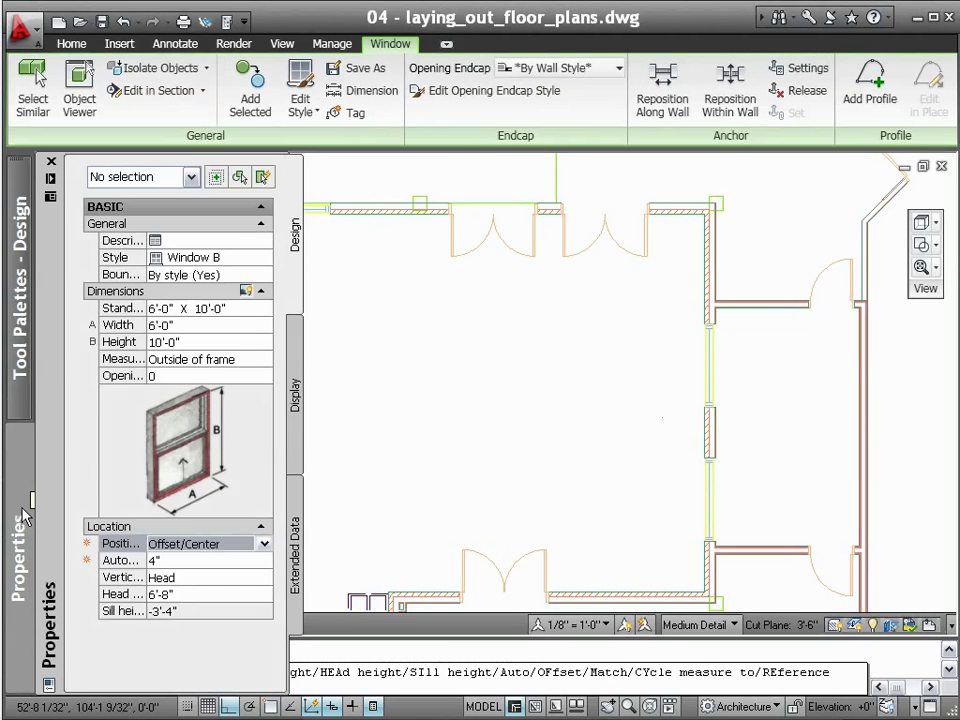
left_click(265, 545)
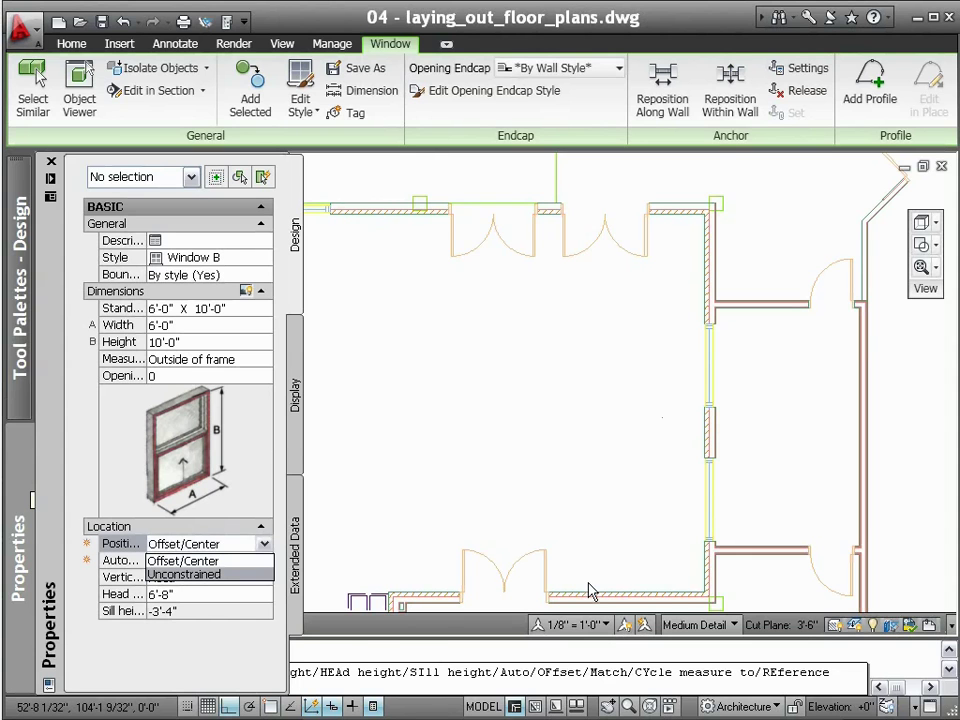
key("Escape")
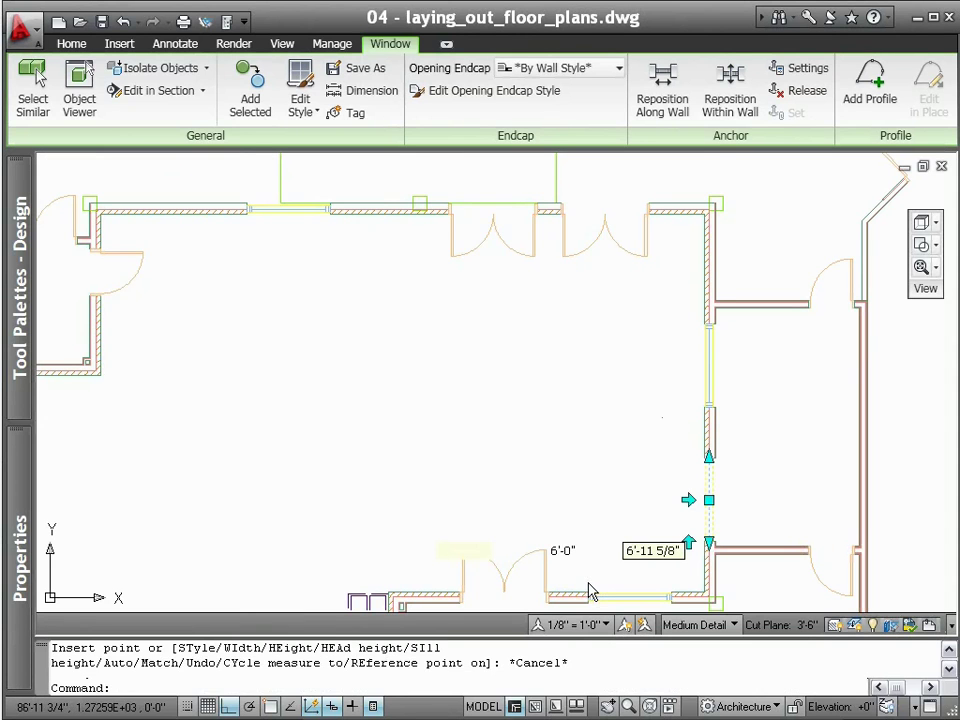
key("Escape")
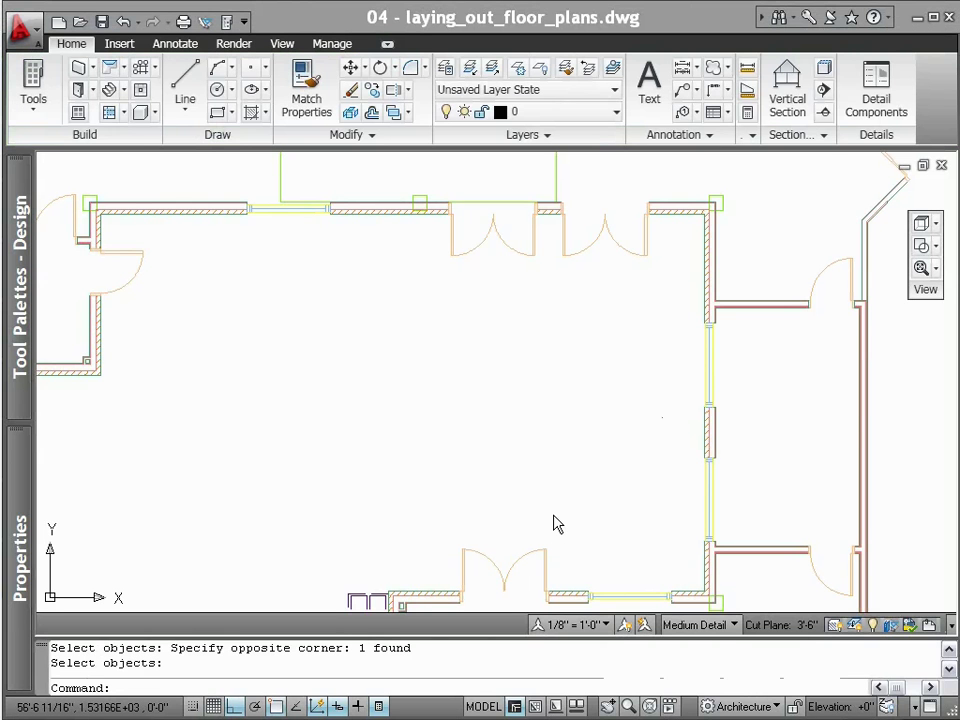
- Zoom into the lower-left room and begin a U-shaped stair
left_click(937, 269)
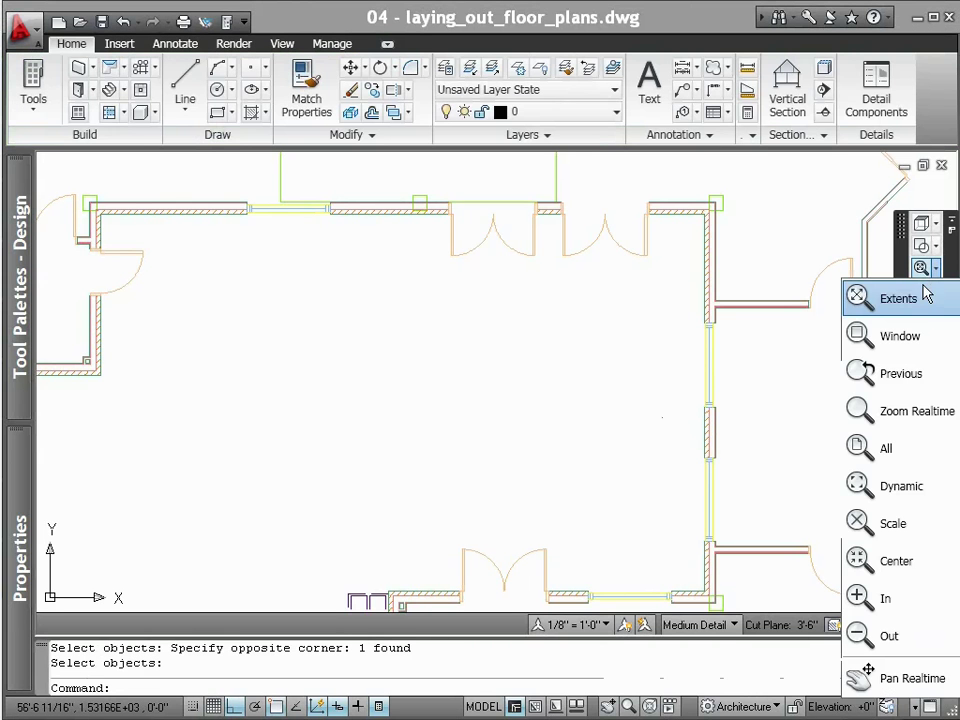
left_click(917, 335)
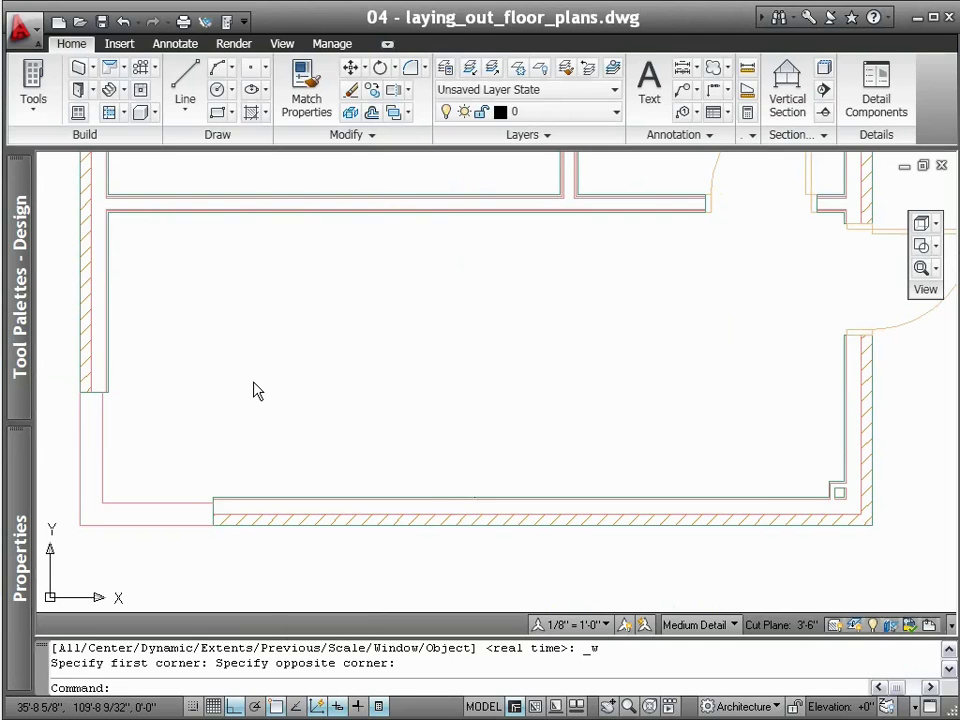
mouse_move(18, 295)
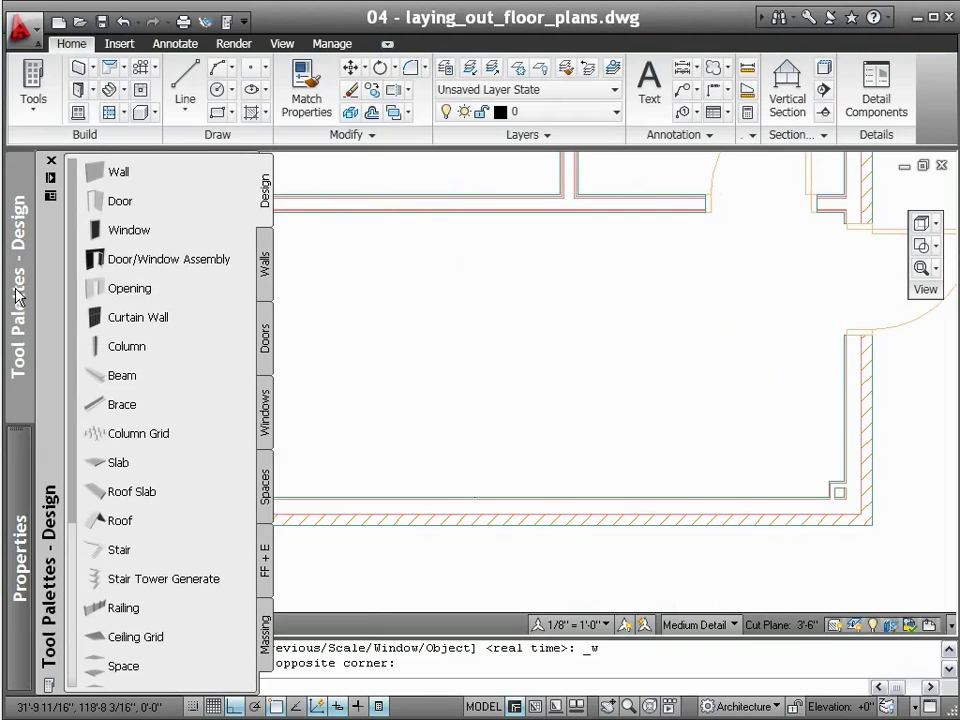
left_click(119, 549)
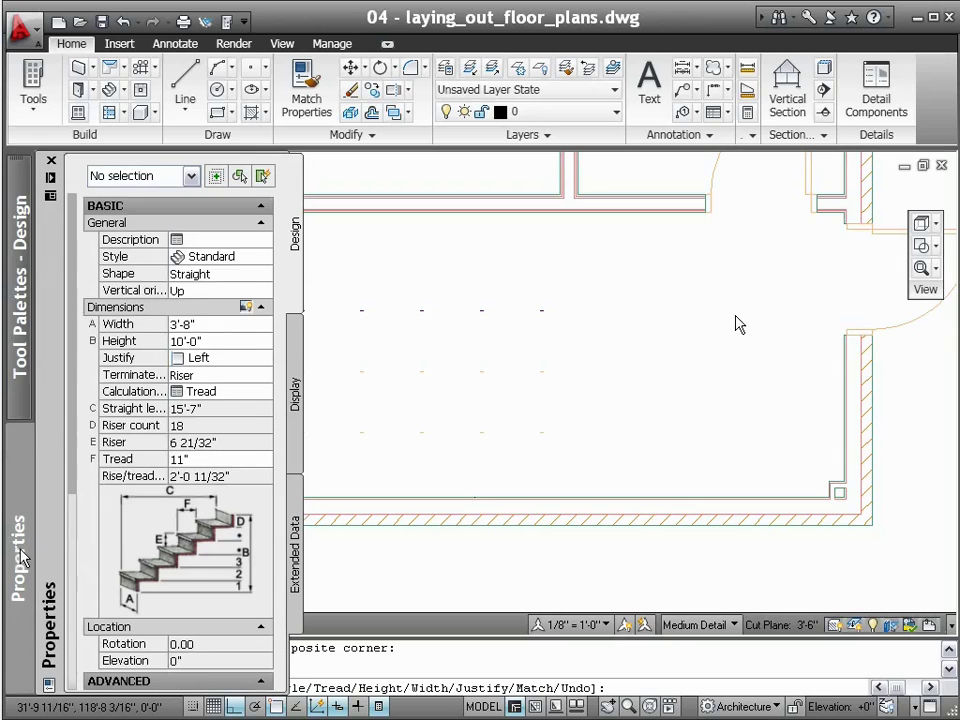
left_click(266, 274)
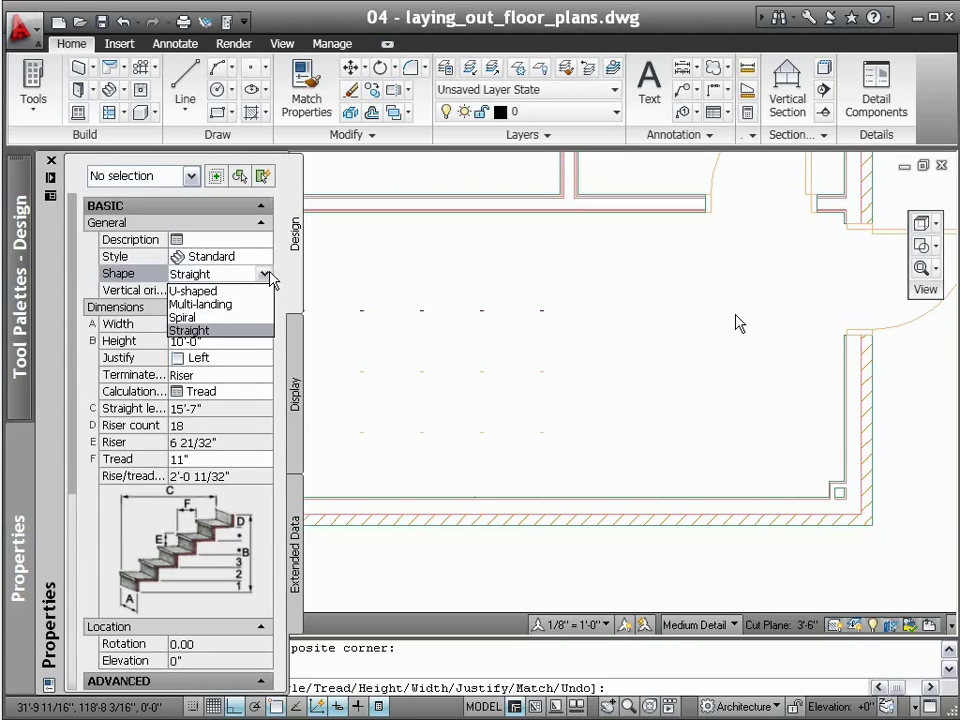
left_click(268, 295)
- Make the stair clockwise with Outside justification and start its first flight at the bottom wall
left_click(264, 307)
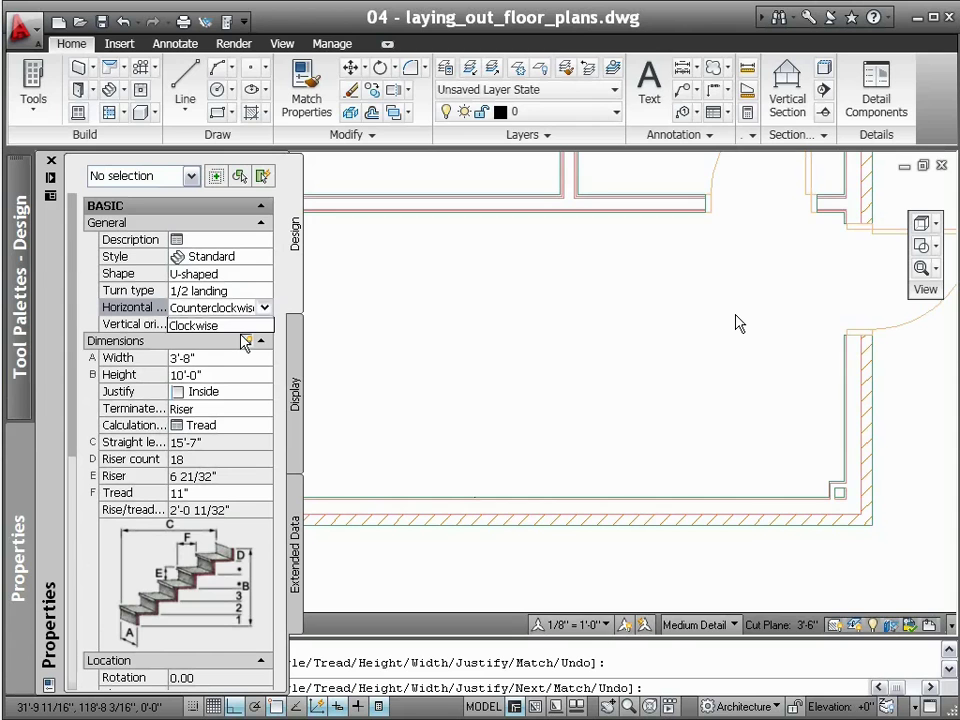
left_click(268, 392)
left_click(268, 392)
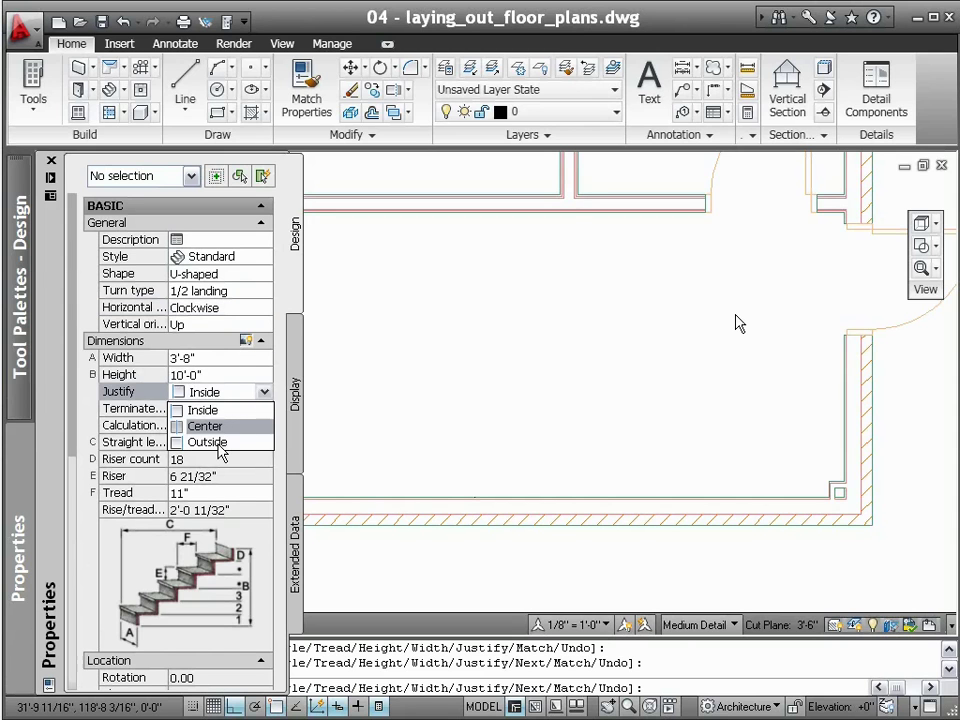
left_click(220, 442)
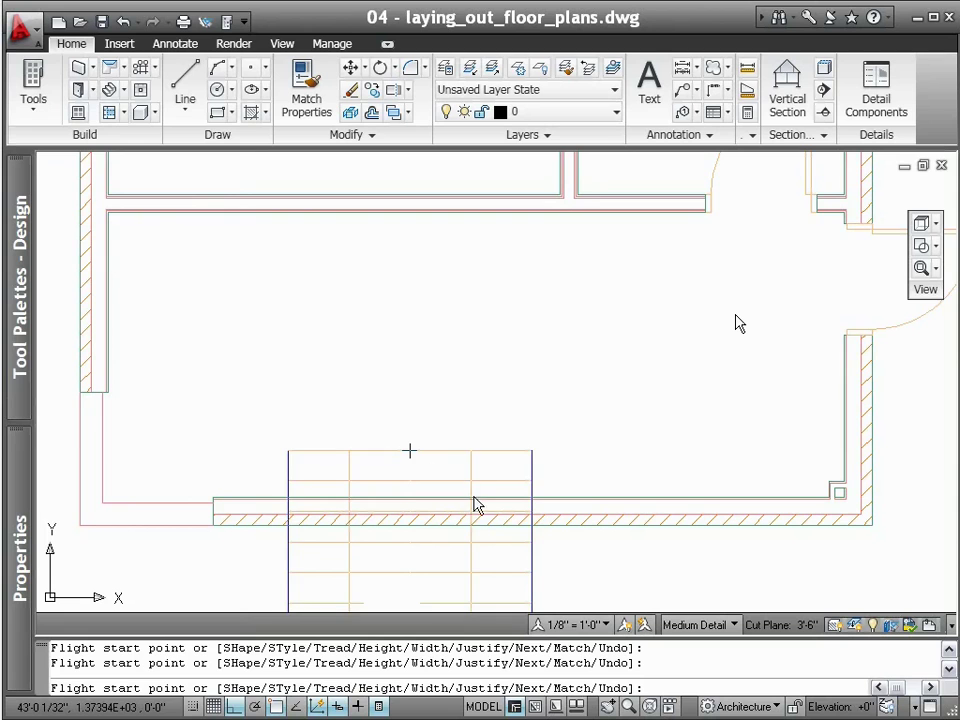
left_click(477, 500)
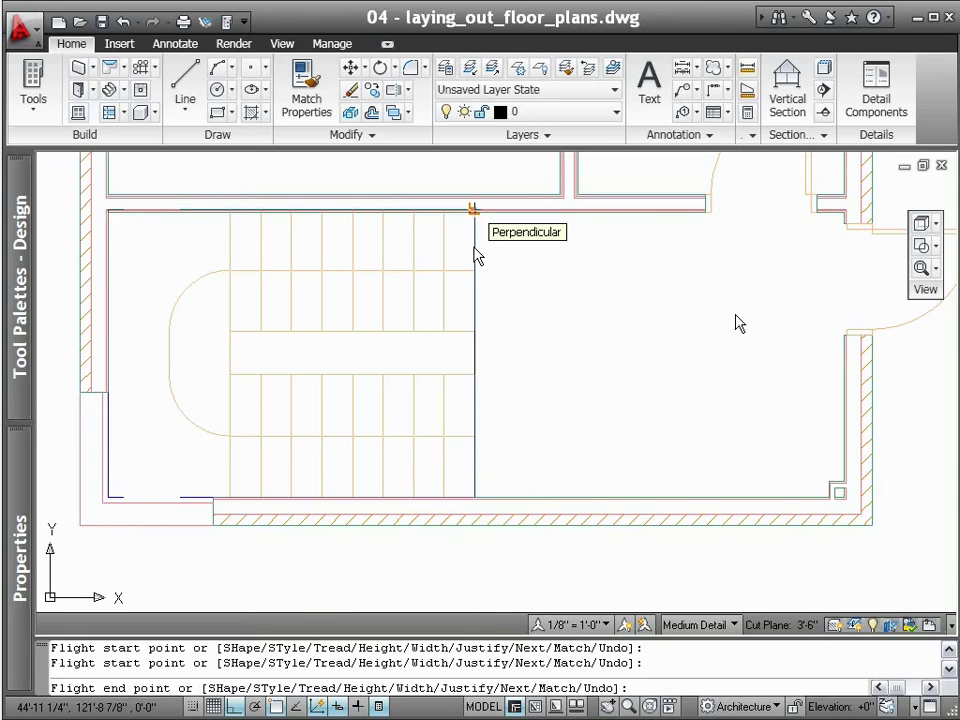